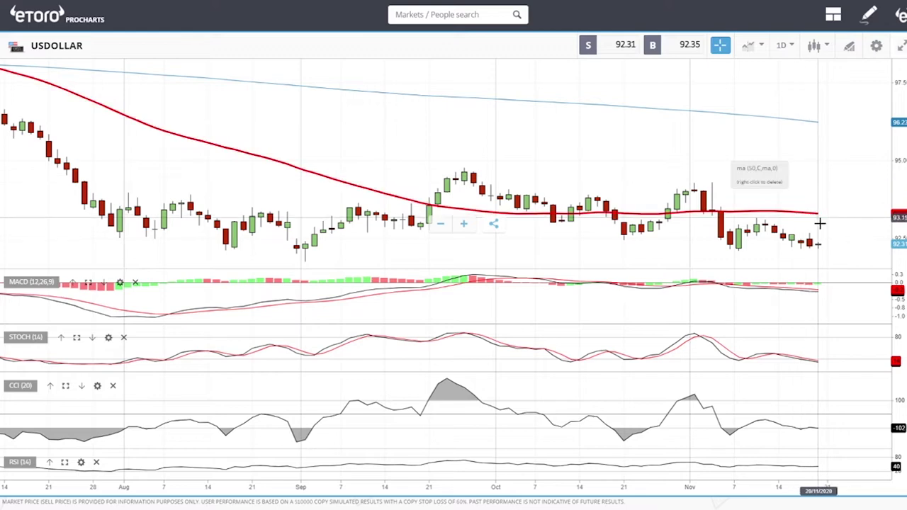
Step: Examine the USDOLLAR daily candles against the moving averages and MACD over both the recent weeks and the months since July
scroll(876, 227, "up", 3)
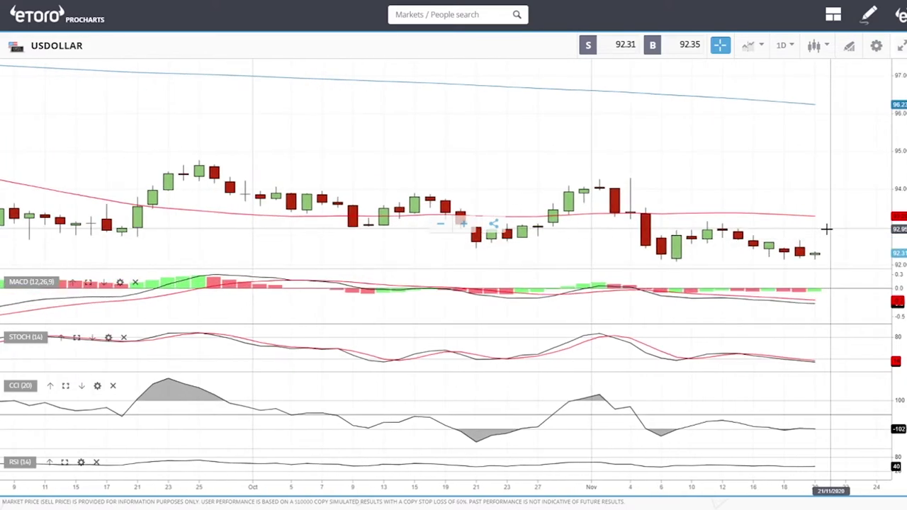
scroll(826, 229, "down", 3)
scroll(826, 229, "up", 2)
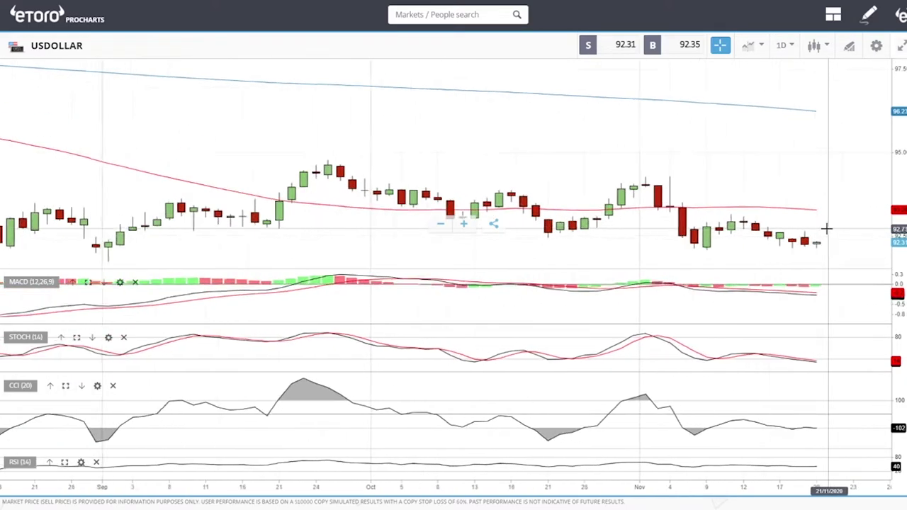
scroll(826, 229, "down", 3)
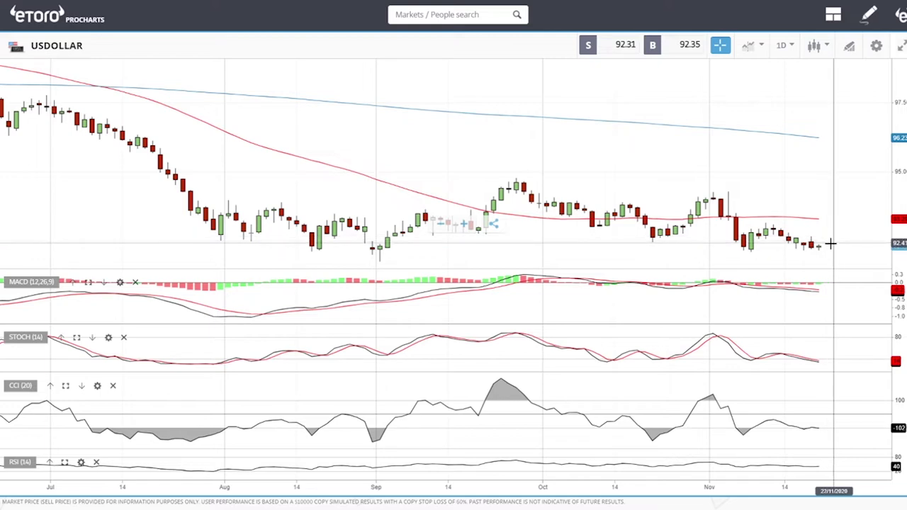
scroll(831, 244, "up", 3)
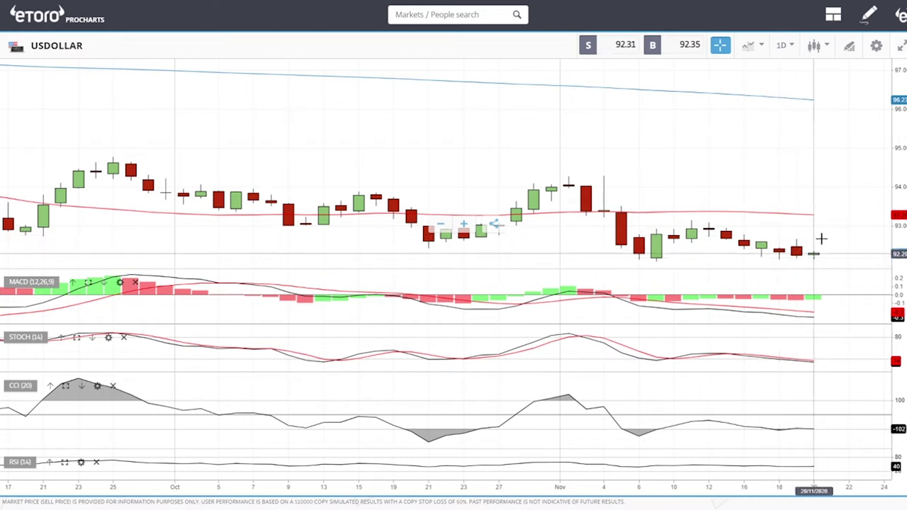
scroll(822, 244, "down", 3)
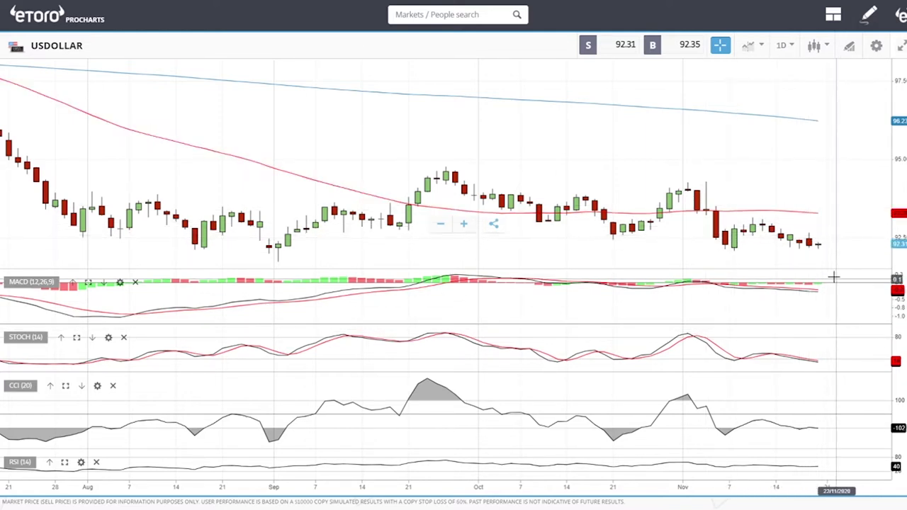
scroll(818, 404, "up", 5)
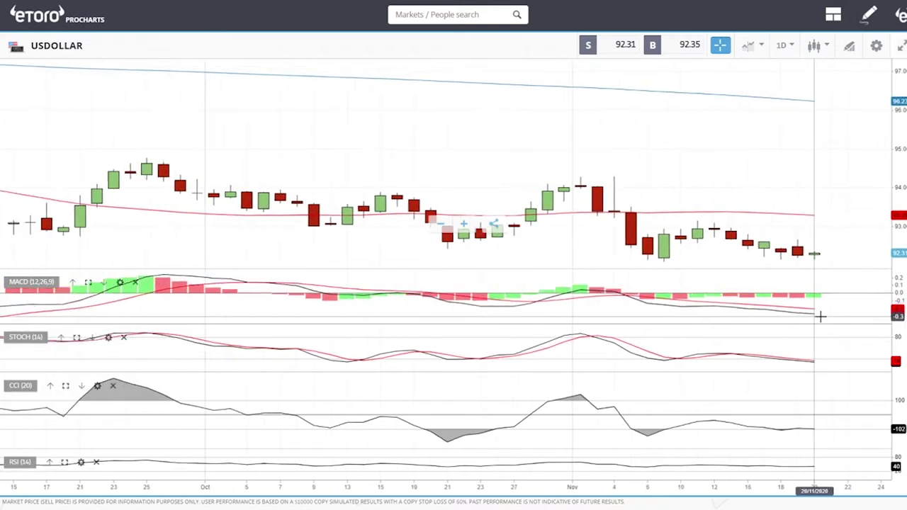
scroll(819, 316, "down", 5)
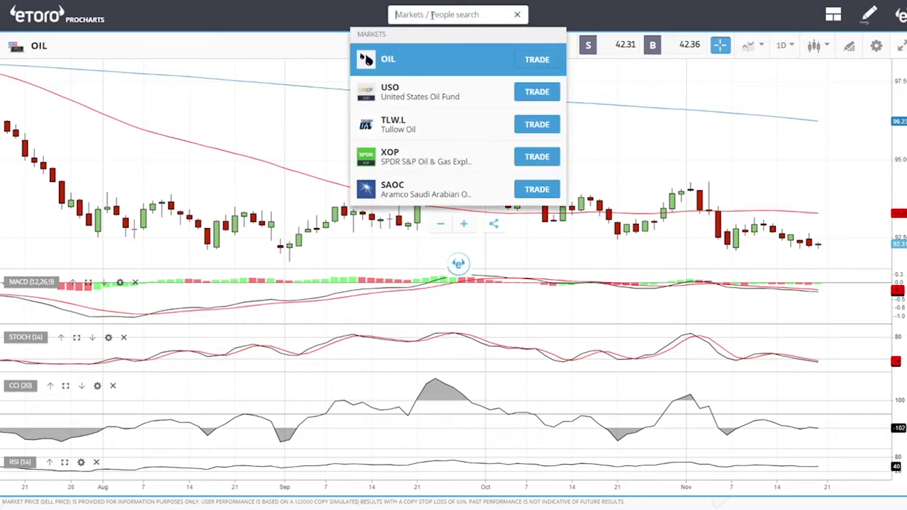
Step: Open the OIL chart and examine its daily candles back to April and over the recent months
key("Return")
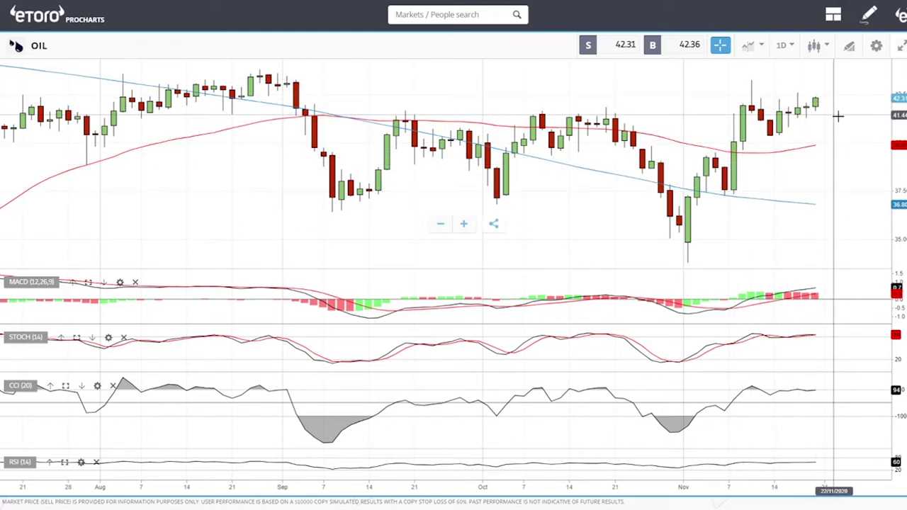
scroll(836, 99, "down", 5)
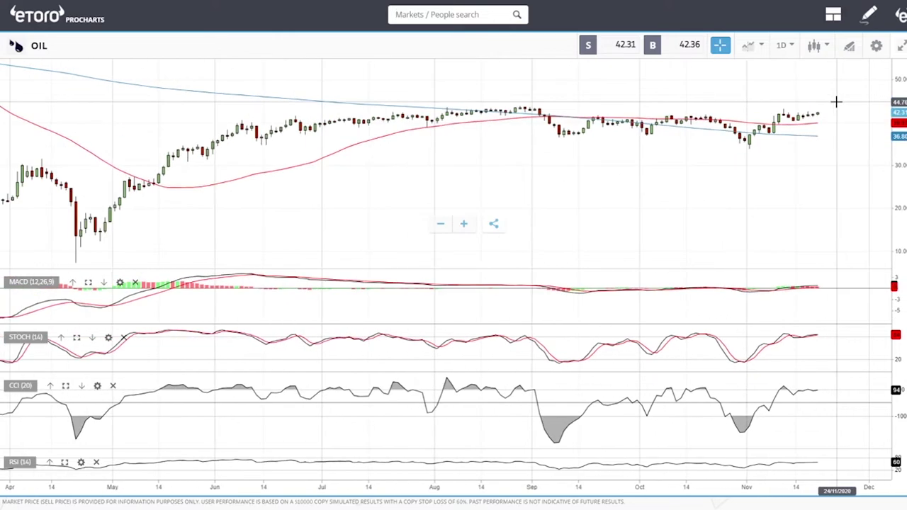
scroll(836, 101, "up", 5)
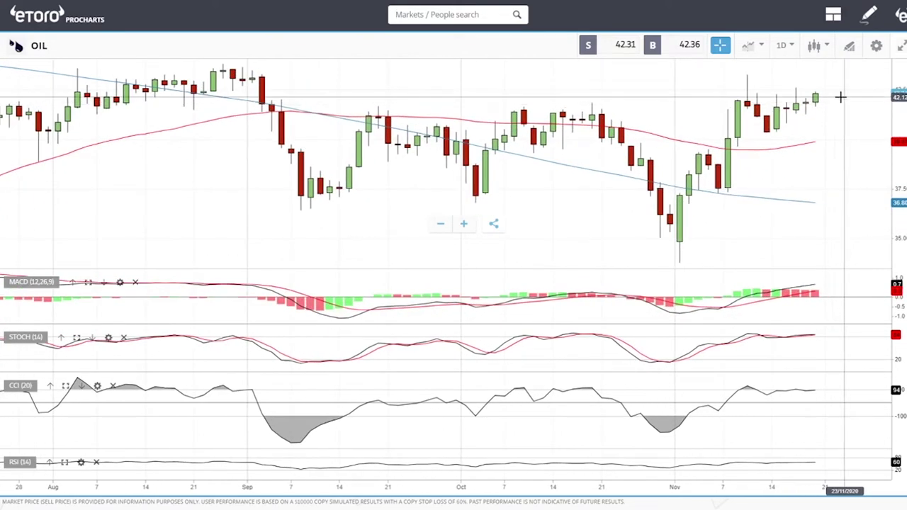
Step: Add two horizontal lines to the OIL chart, at 43.65 near the late-August highs and at 43.18 near the November high
left_click(849, 45)
left_click(486, 290)
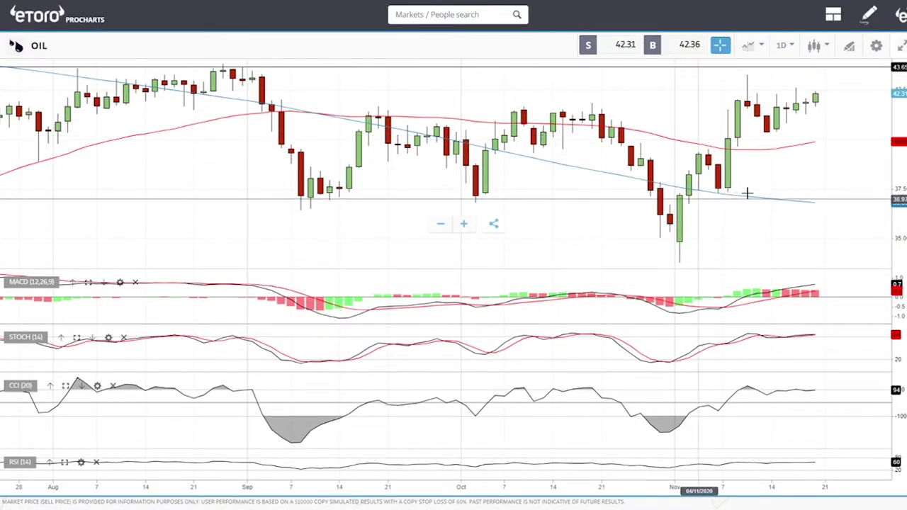
left_click(848, 65)
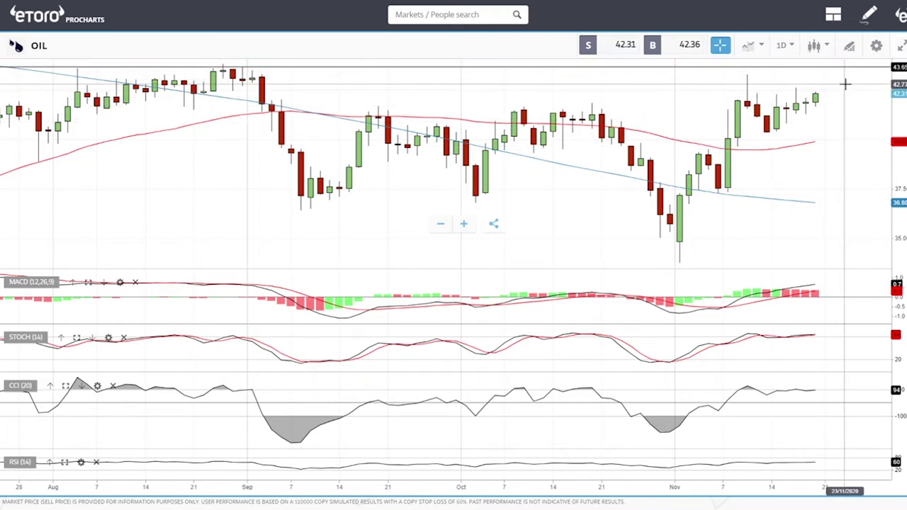
left_click(849, 48)
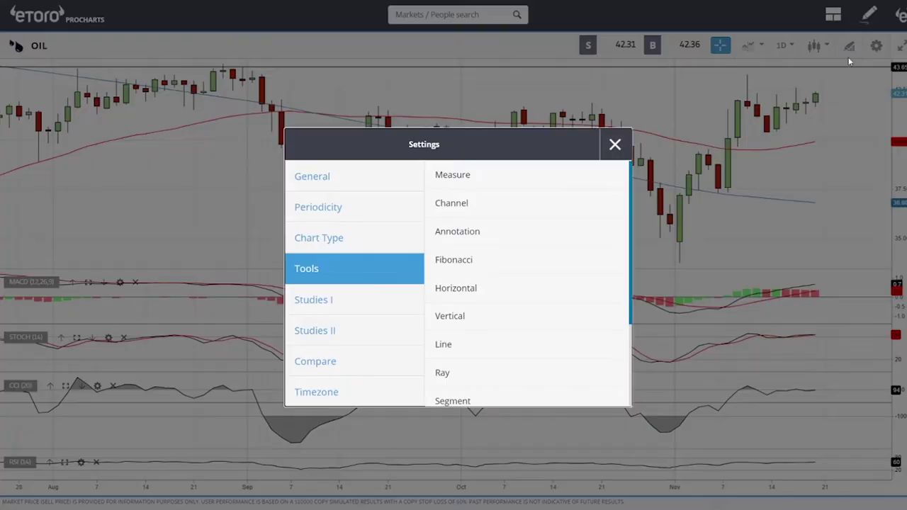
left_click(474, 288)
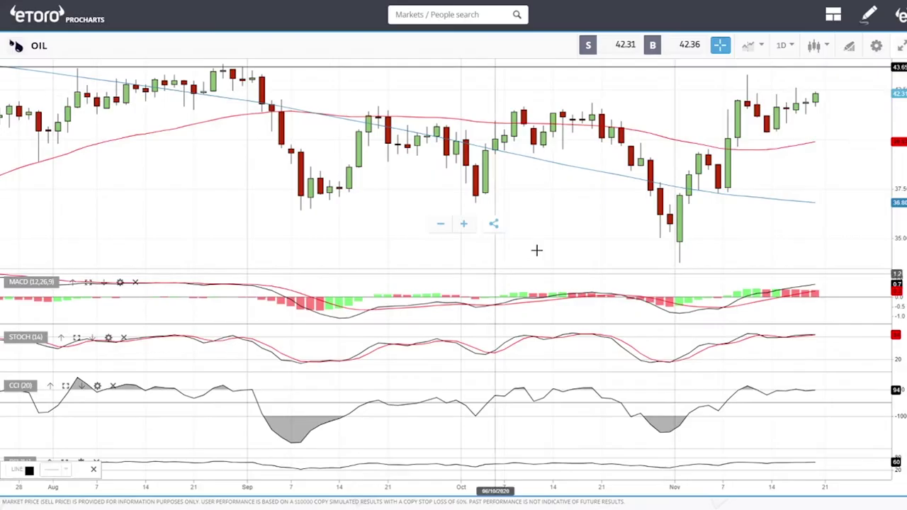
left_click(788, 75)
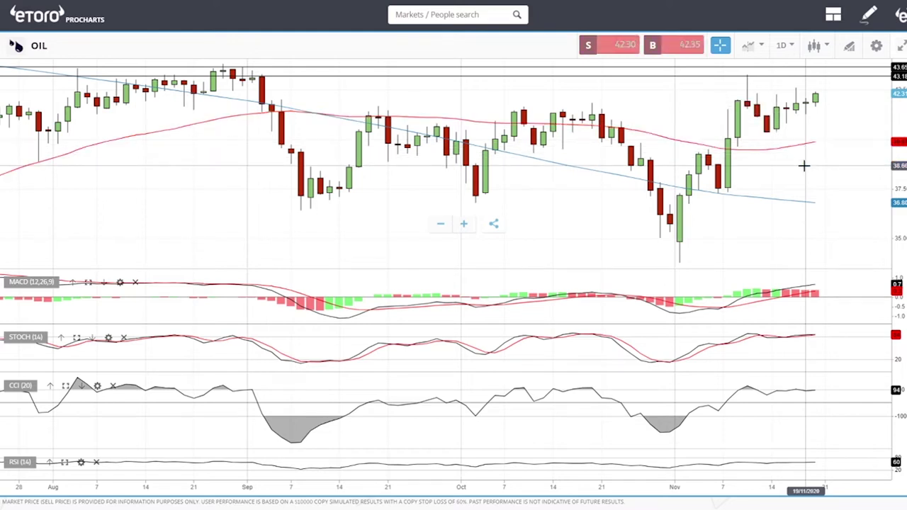
Step: Add a third horizontal line at the top of the latest OIL candle and compare it with the price history since April
left_click(850, 48)
left_click(456, 287)
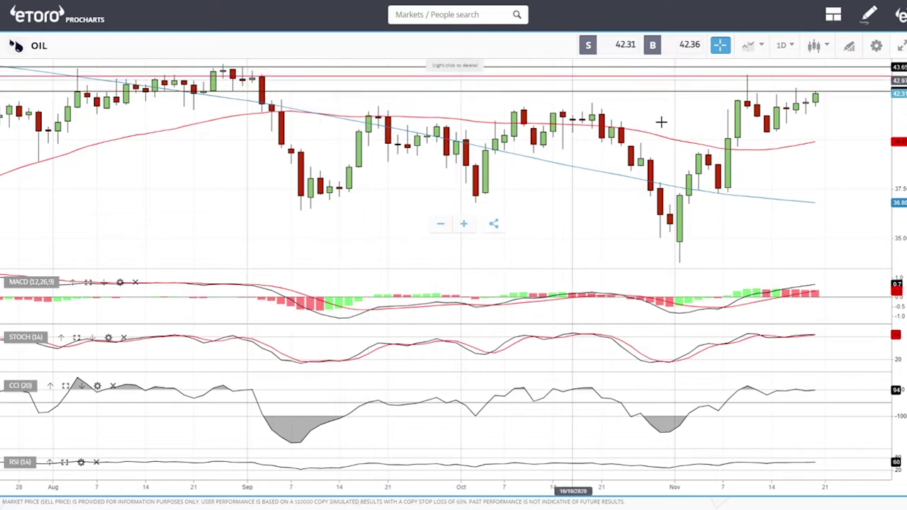
scroll(661, 121, "down", 5)
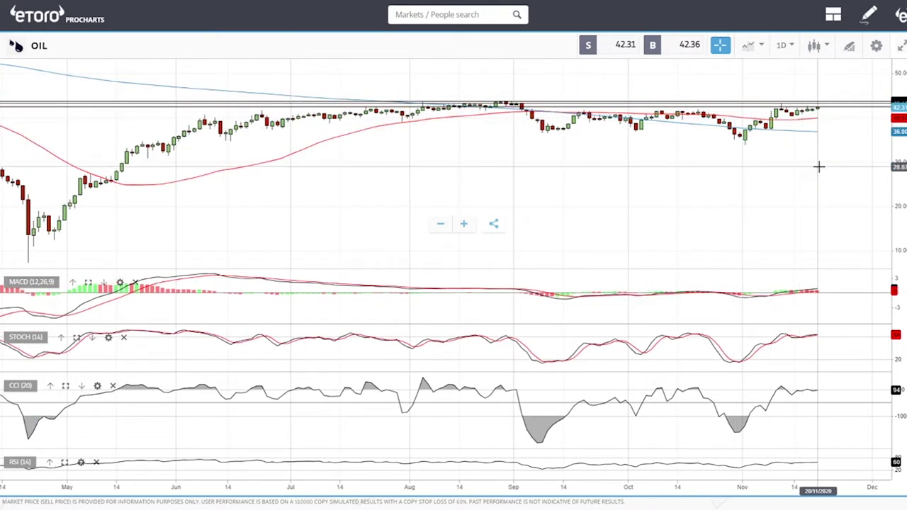
scroll(815, 161, "up", 5)
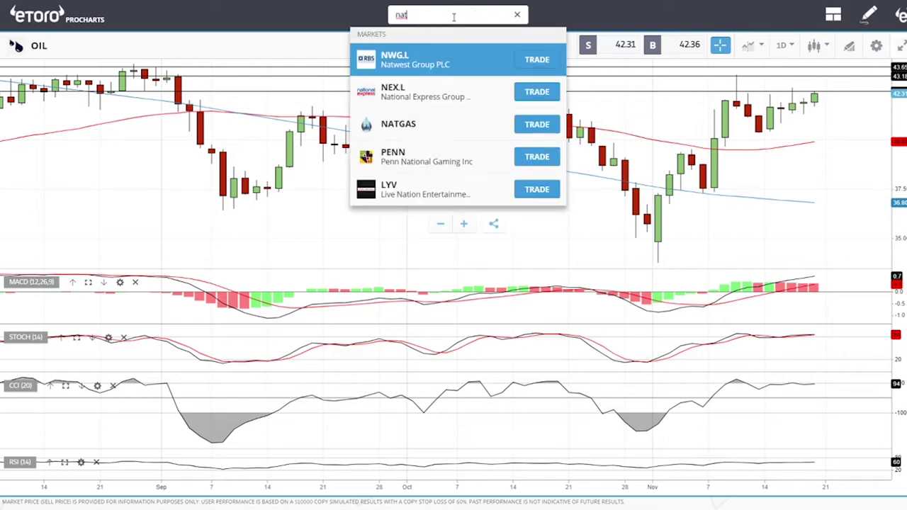
Step: Open the NATGAS chart from the market search for "nat" and examine the recent candles against the 50-period moving average
key("Down")
key("Down")
key("Return")
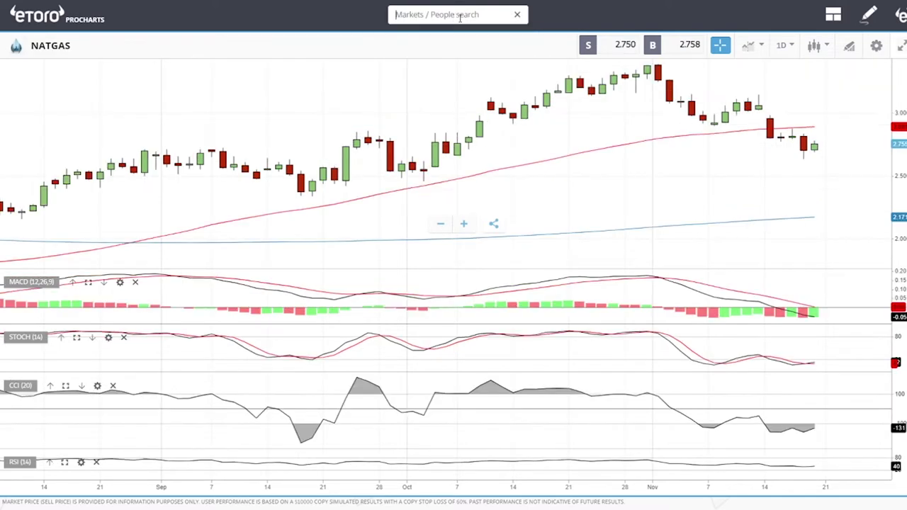
scroll(744, 134, "up", 3)
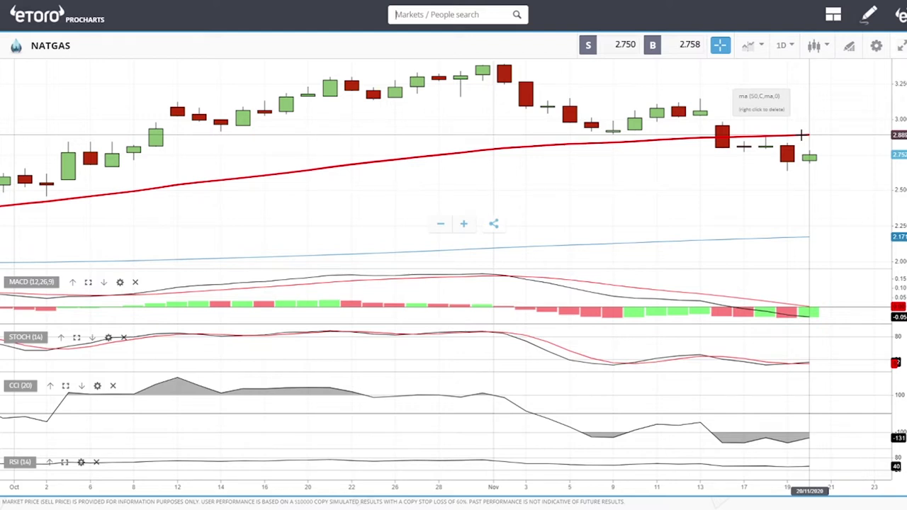
scroll(858, 165, "down", 2)
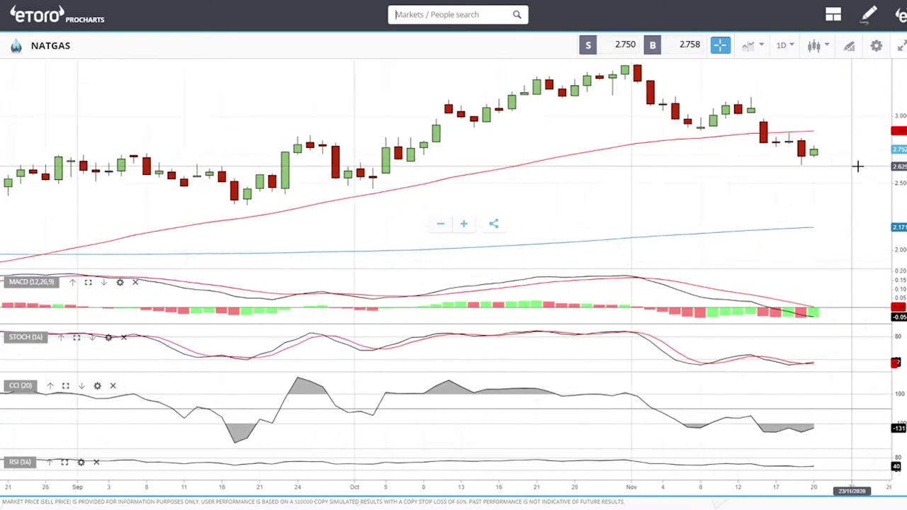
scroll(857, 166, "down", 1)
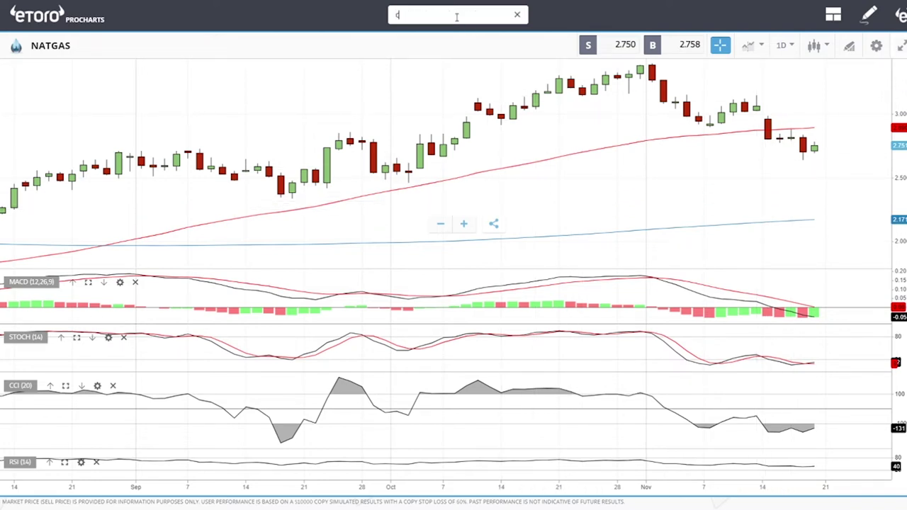
Step: Search the markets for "cop", open the COPPER chart and view its daily price history back to 2017
type("op")
left_click(411, 92)
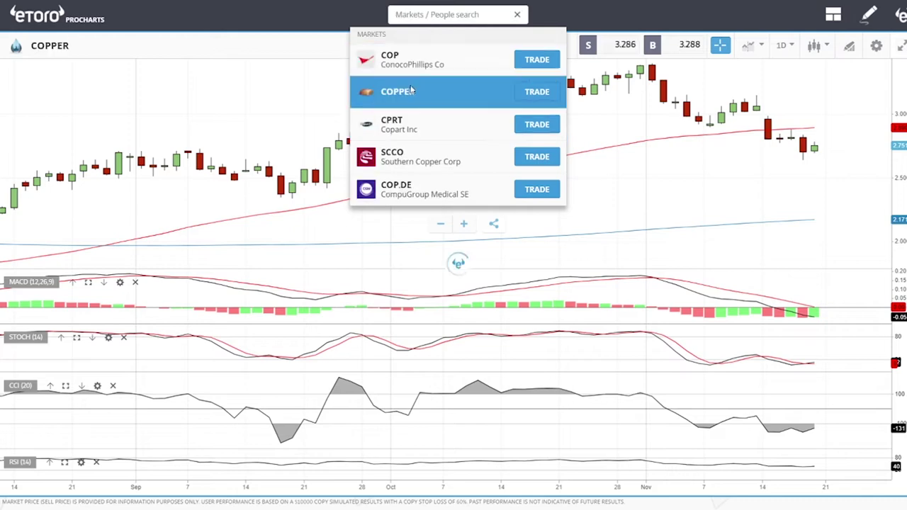
scroll(719, 176, "down", 5)
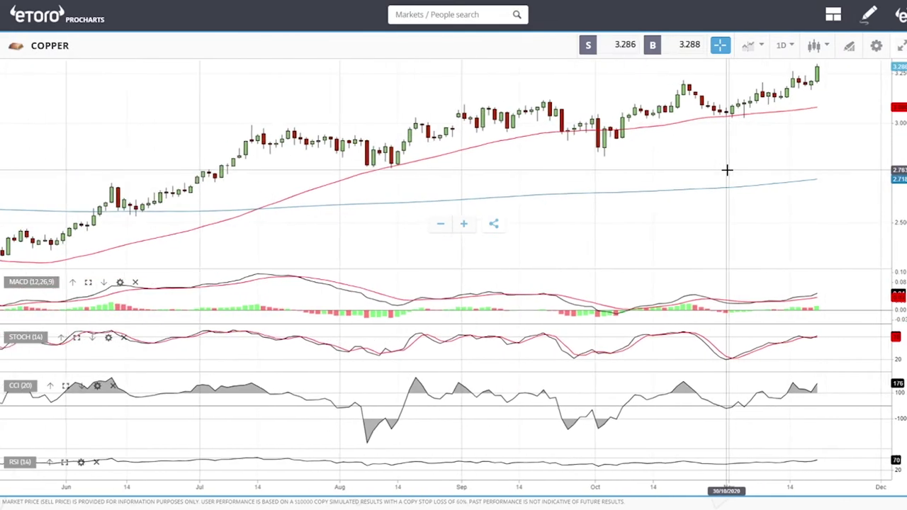
scroll(671, 172, "down", 6)
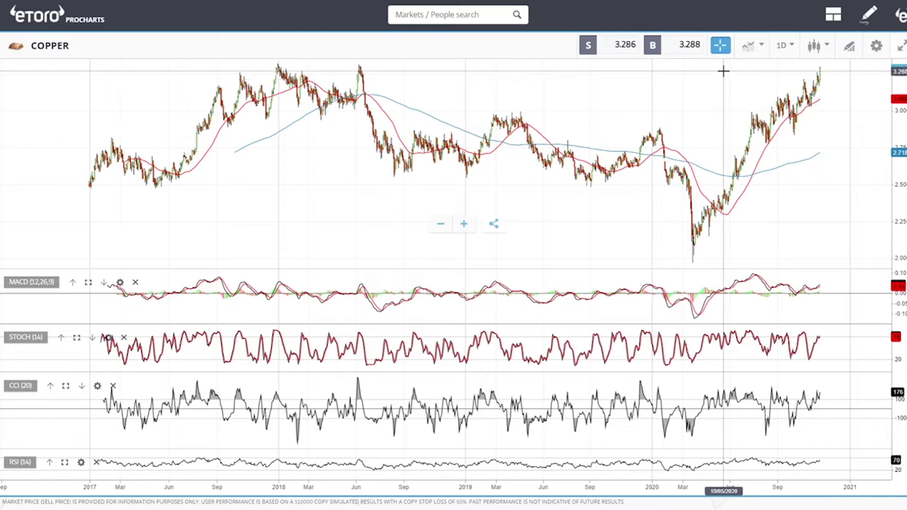
Step: Compare copper's recent candles and moving averages with its multi-year highs, and leave some empty space after the latest candle
scroll(735, 84, "up", 8)
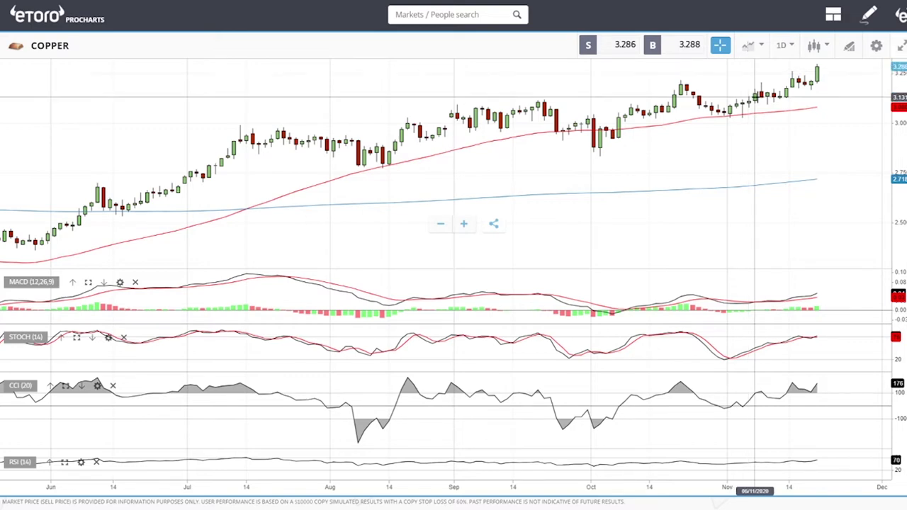
scroll(755, 97, "down", 10)
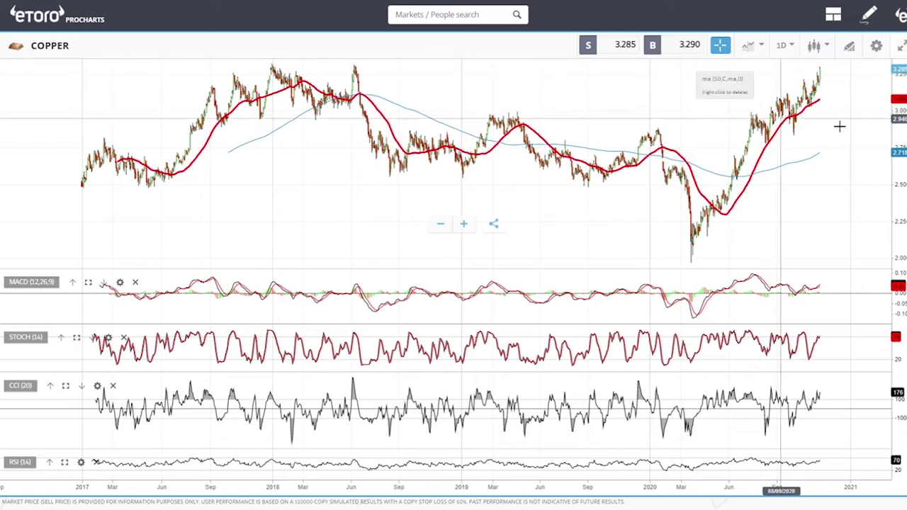
scroll(836, 113, "up", 5)
scroll(834, 105, "up", 2)
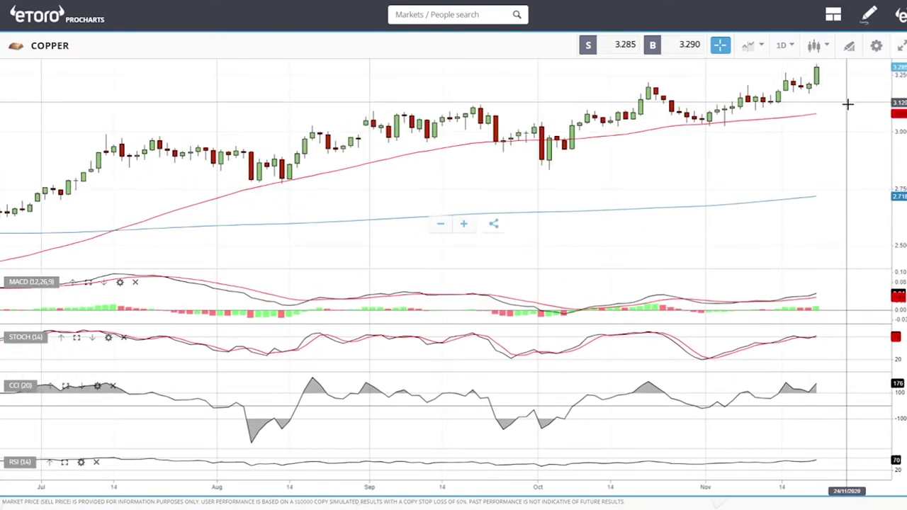
left_click_drag(802, 187, 763, 179)
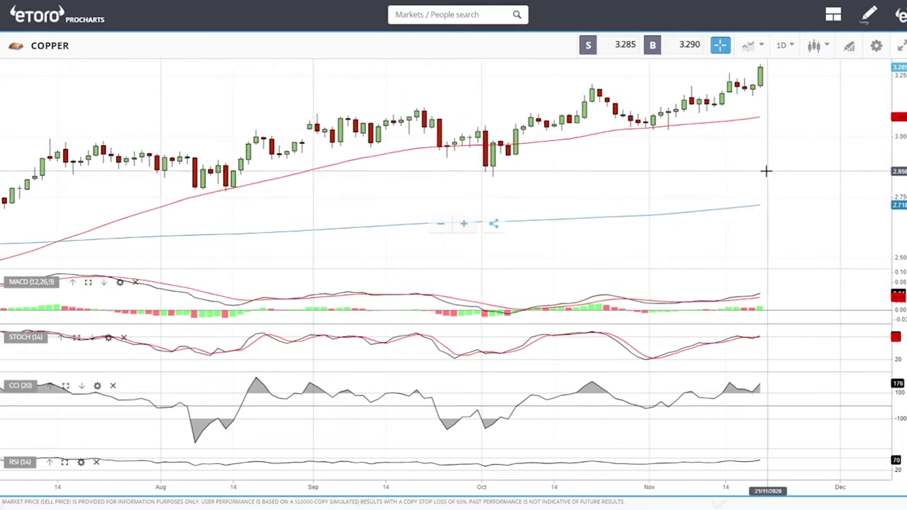
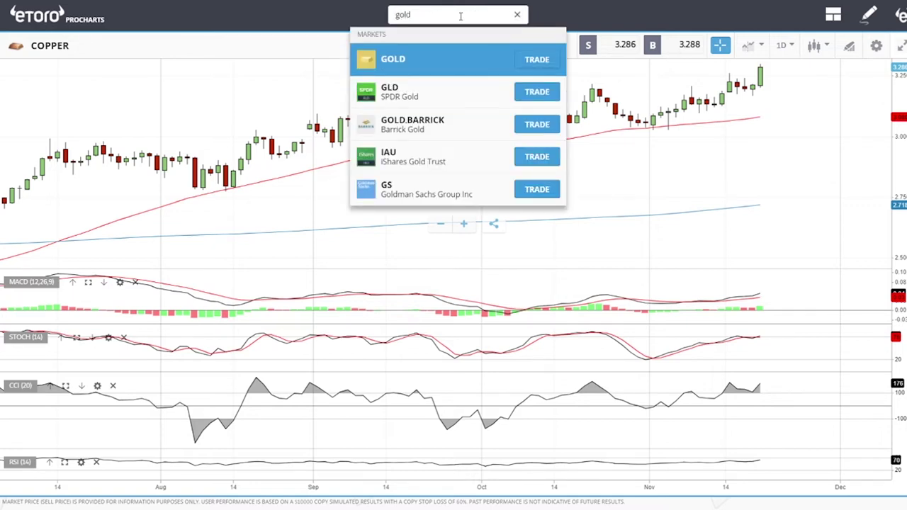
Step: Open the GOLD chart and add a horizontal support line at about 1,805, just above the 200-period moving average
key("Return")
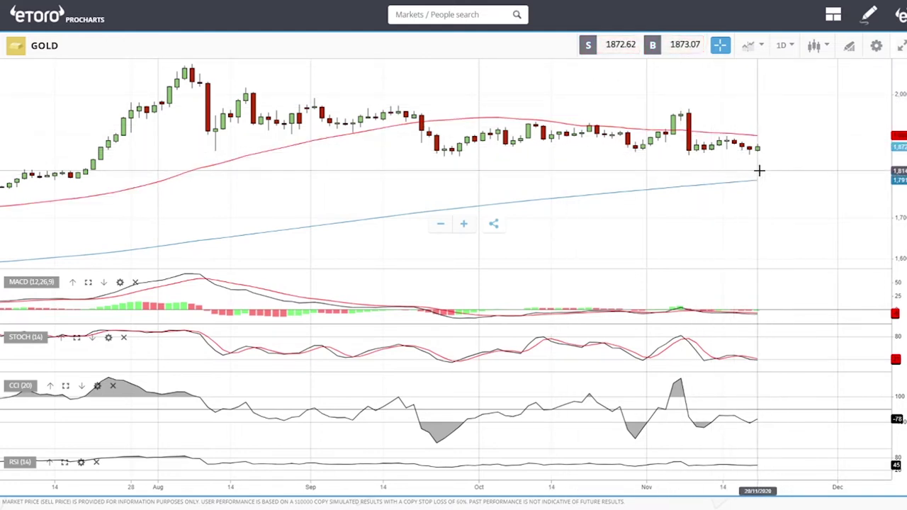
left_click(853, 51)
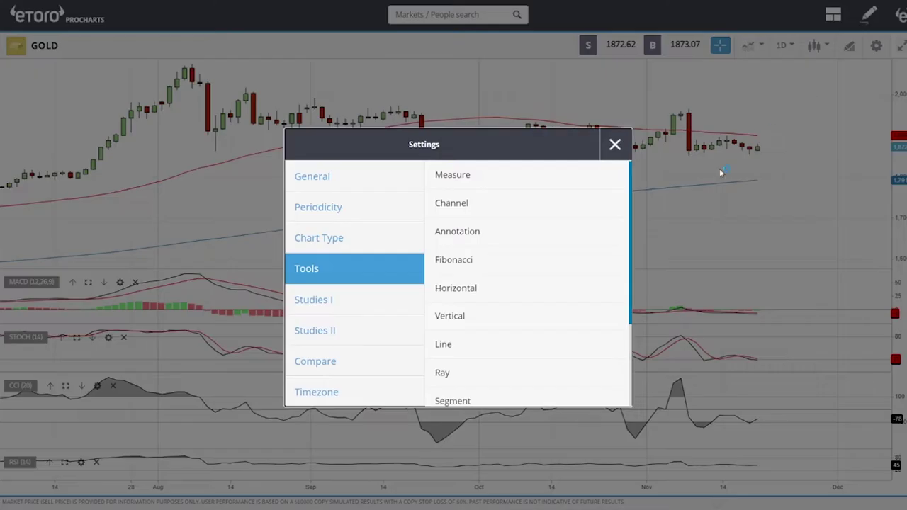
left_click(468, 304)
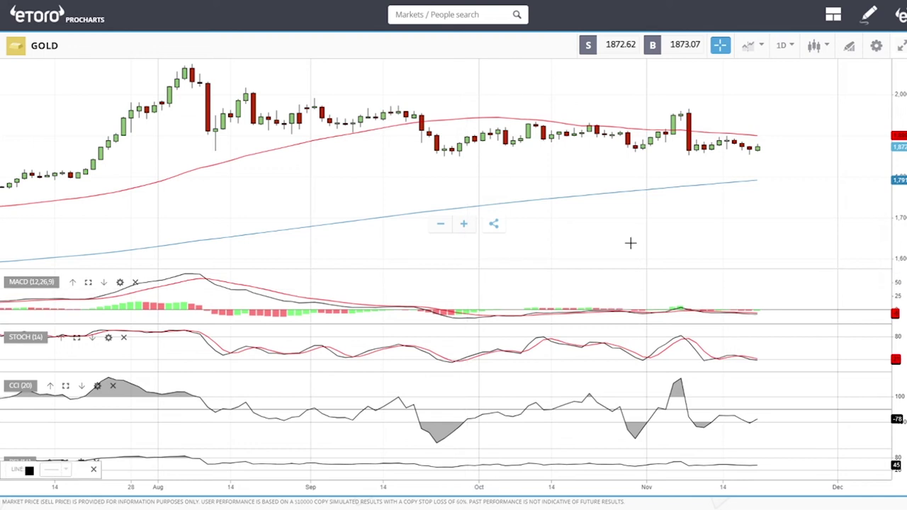
left_click(767, 174)
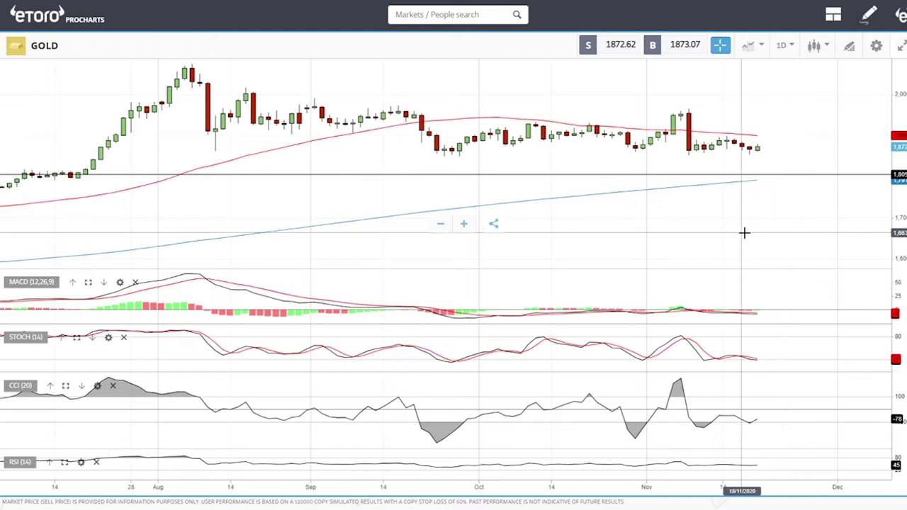
left_click_drag(763, 175, 84, 166)
left_click(763, 176)
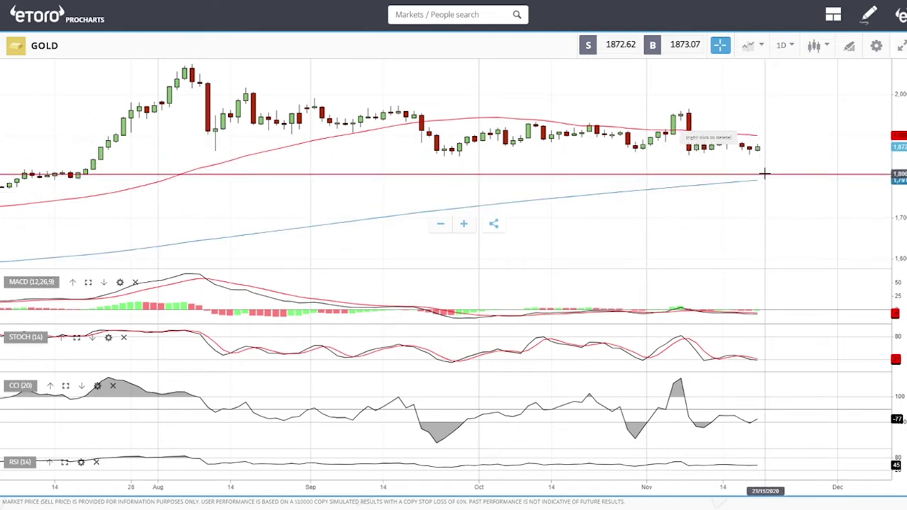
Step: Examine gold's daily price history back to mid-2019 against the horizontal support line and the 200-period moving average
scroll(806, 174, "down", 3)
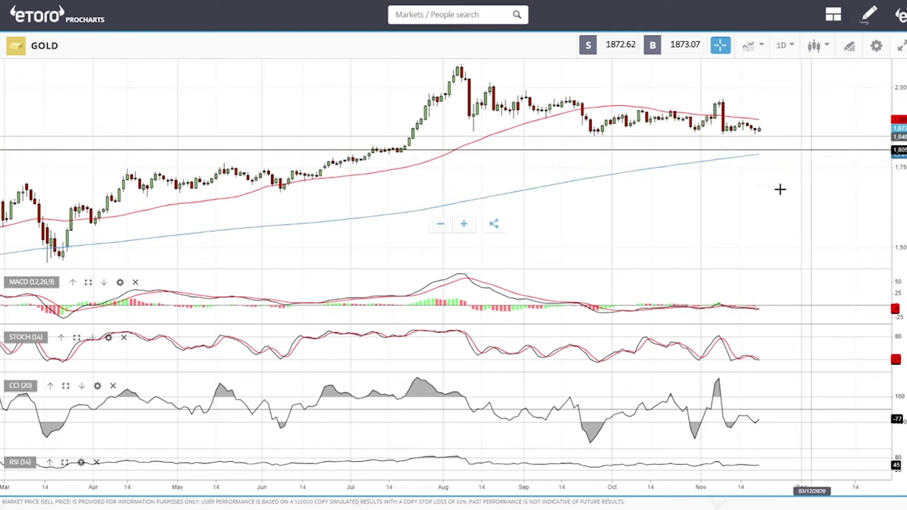
scroll(771, 202, "down", 5)
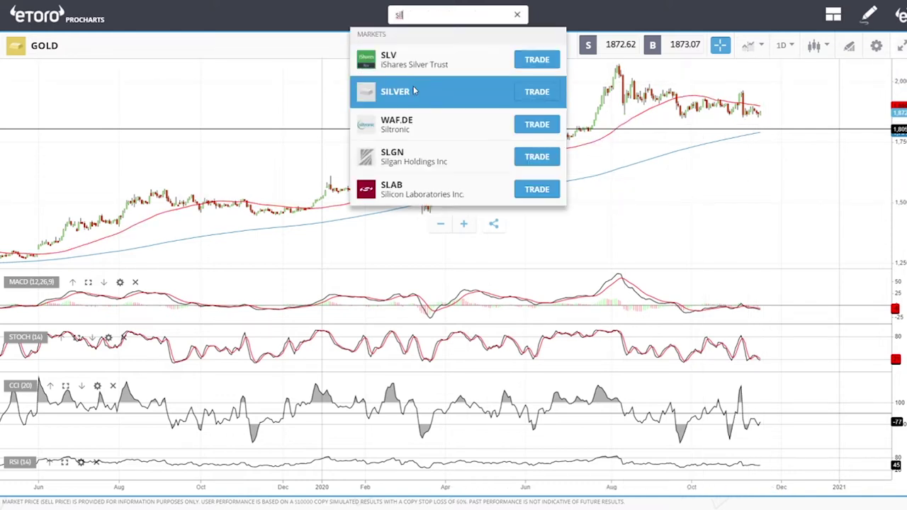
Step: Open the SILVER chart from the market search for "sil" and compare its recent candles with the 50-period moving average
left_click(416, 85)
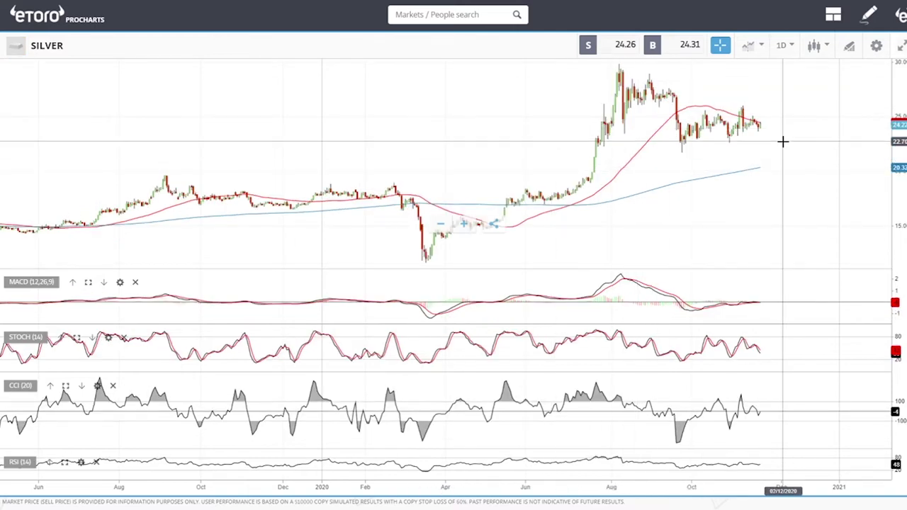
scroll(782, 142, "up", 5)
scroll(783, 142, "up", 2)
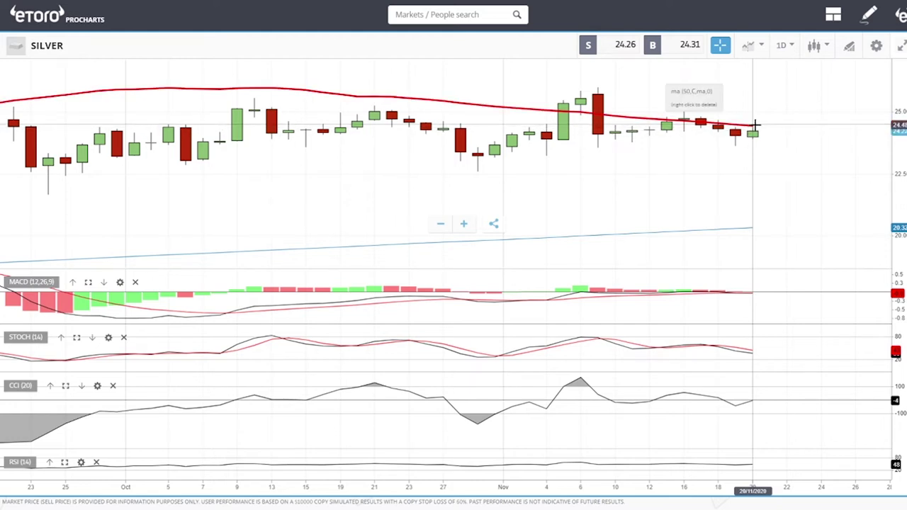
scroll(783, 141, "down", 3)
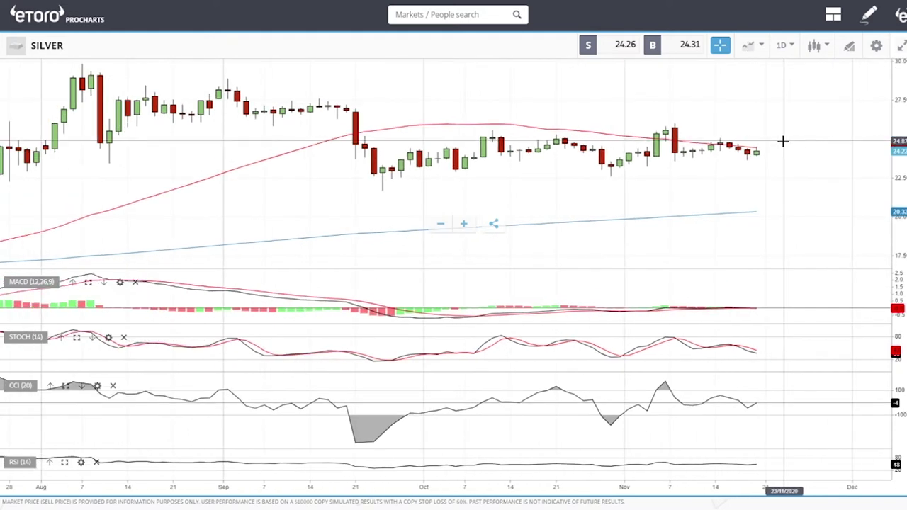
scroll(769, 163, "up", 4)
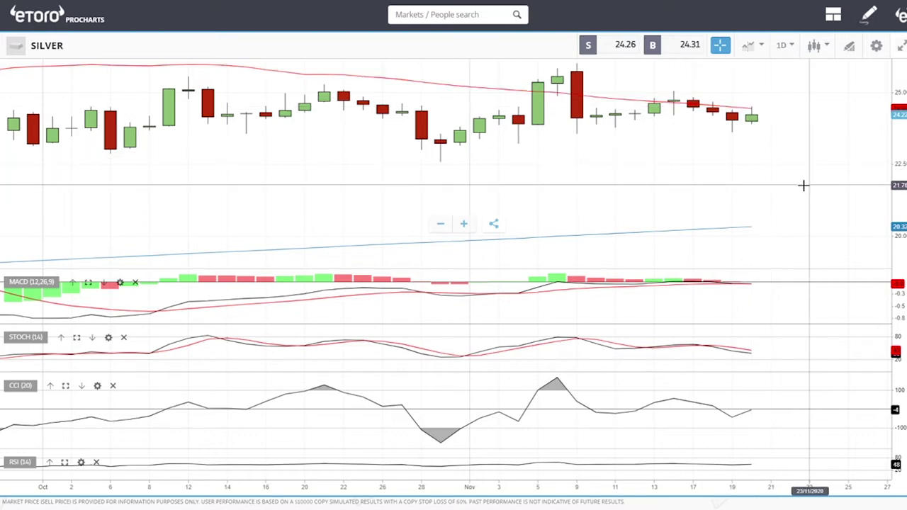
scroll(801, 184, "down", 2)
scroll(800, 185, "down", 1)
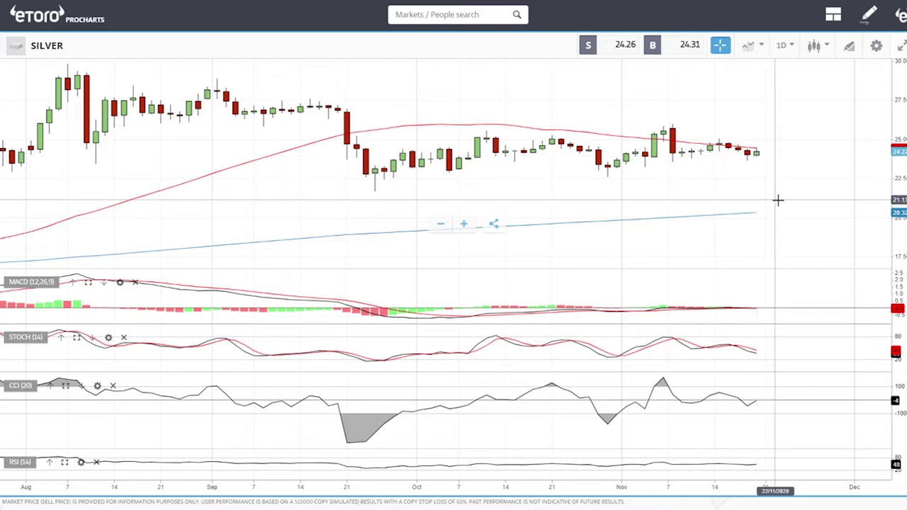
Step: Draw a Fibonacci retracement from silver's March 2020 low to its August 2020 high and inspect recent candles against its levels
scroll(776, 196, "down", 5)
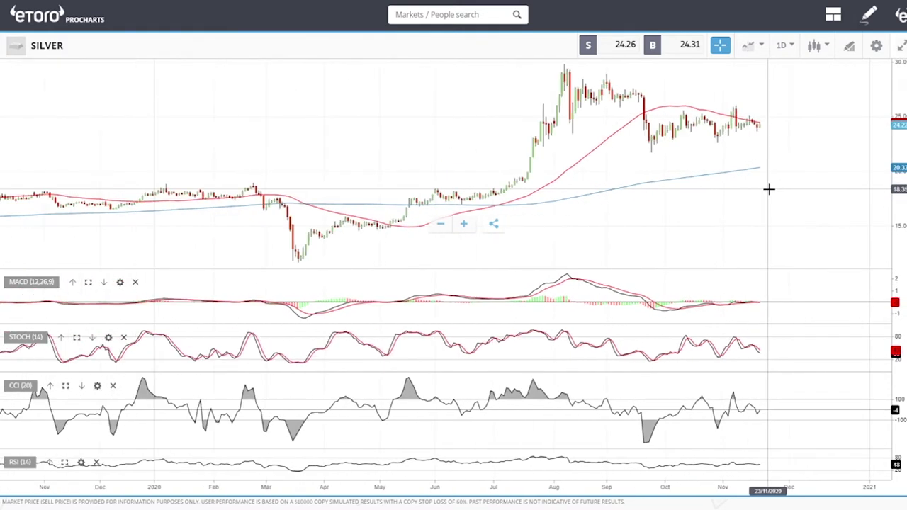
left_click(848, 47)
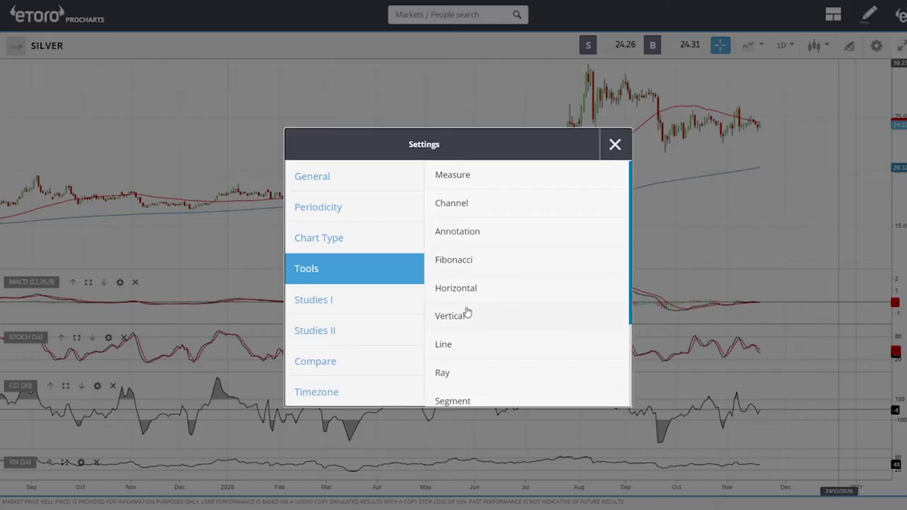
left_click(453, 260)
left_click(351, 260)
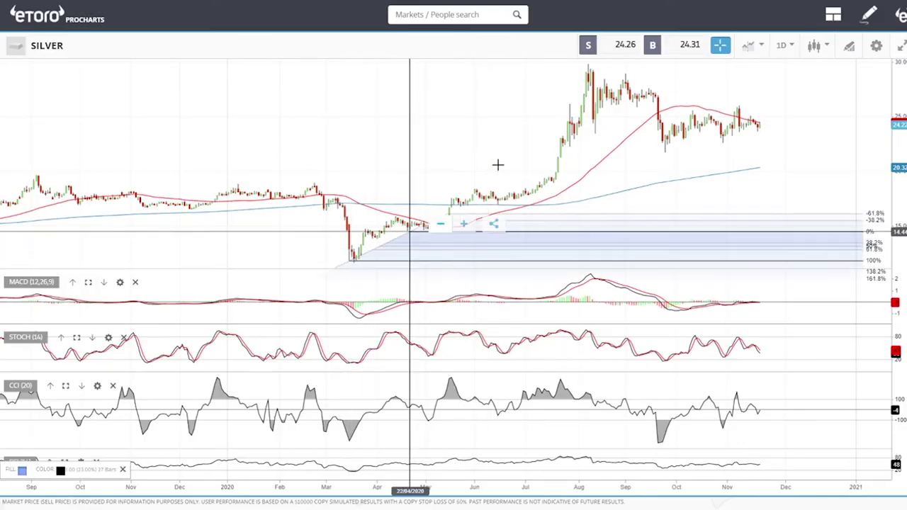
left_click(589, 67)
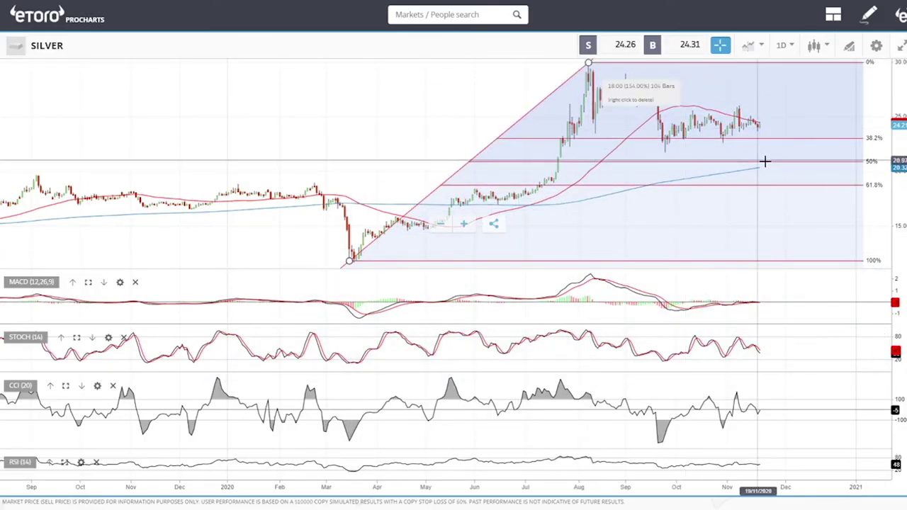
scroll(770, 162, "up", 3)
scroll(770, 162, "up", 2)
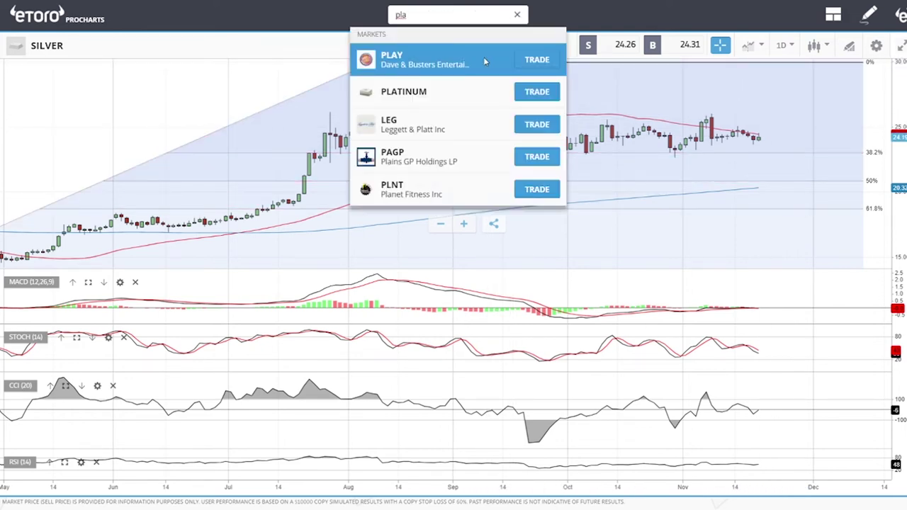
Step: Open the PLATINUM chart from the market search for "pla" and examine its recent candles against the moving averages
left_click(462, 91)
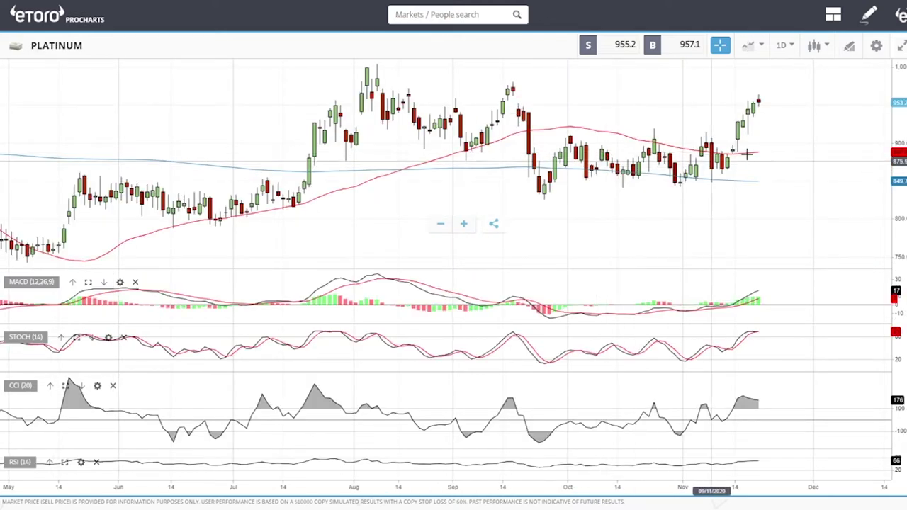
scroll(774, 147, "up", 3)
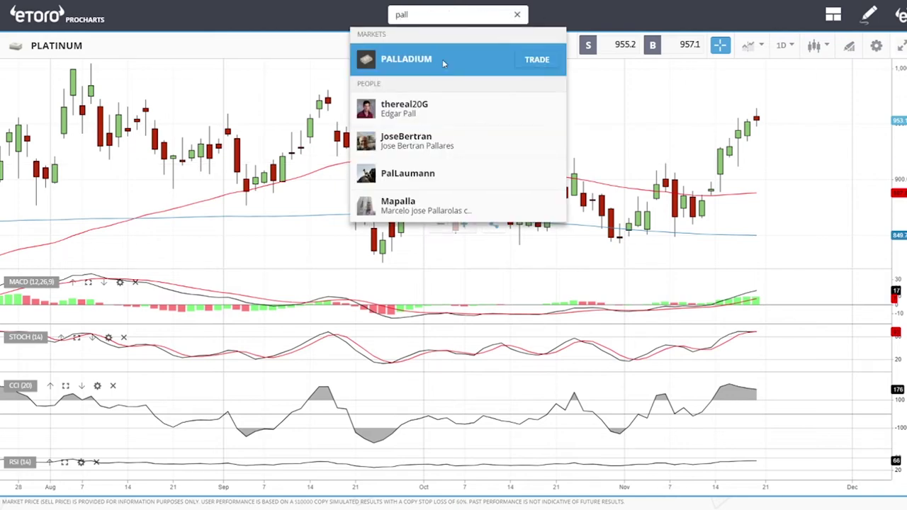
Step: Open the PALLADIUM chart from the market search for "pall" and review its November candles and price history back to February 2020
left_click(425, 58)
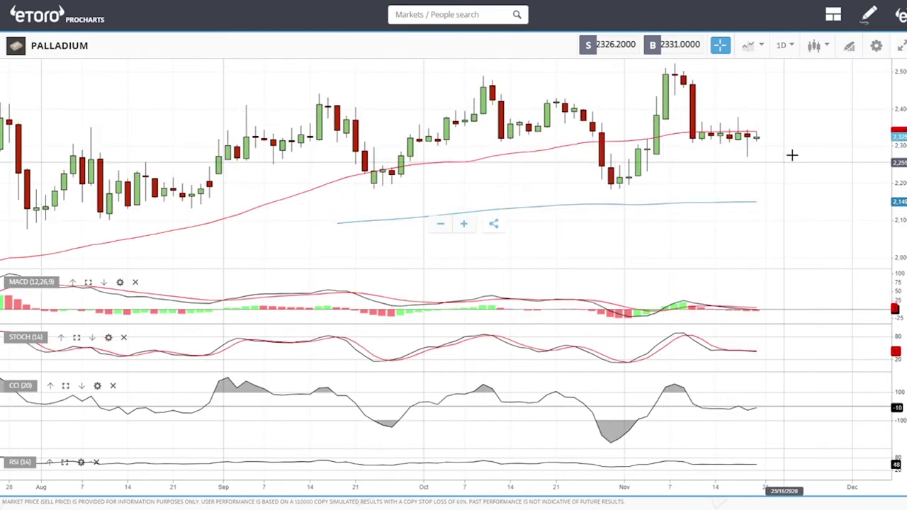
scroll(794, 152, "up", 3)
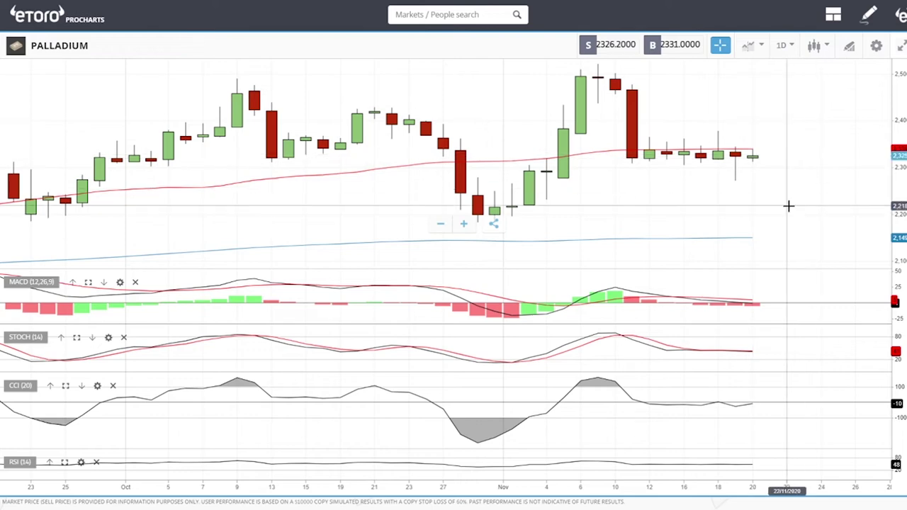
scroll(788, 206, "down", 3)
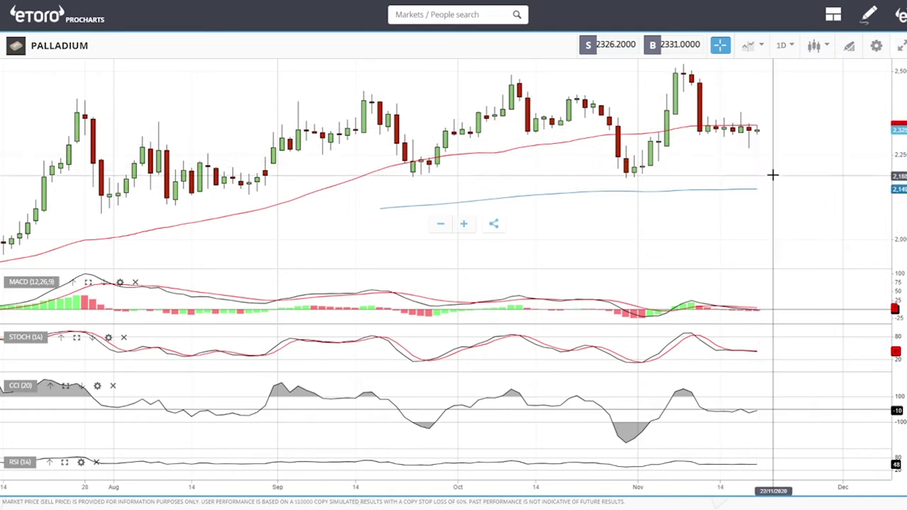
scroll(747, 167, "down", 3)
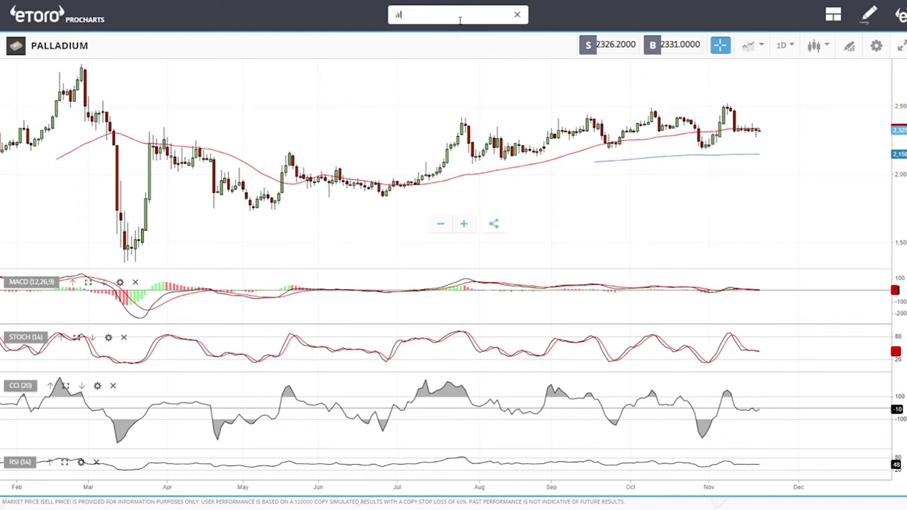
Step: Open the ALUMINUM chart from the market search and examine its autumn candles against the 50- and 200-period moving averages
left_click(436, 65)
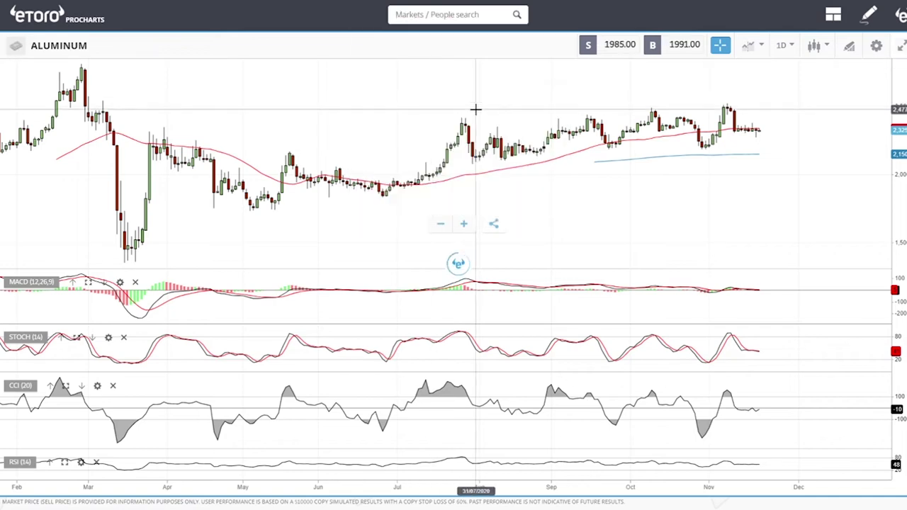
scroll(799, 119, "up", 3)
scroll(799, 119, "up", 4)
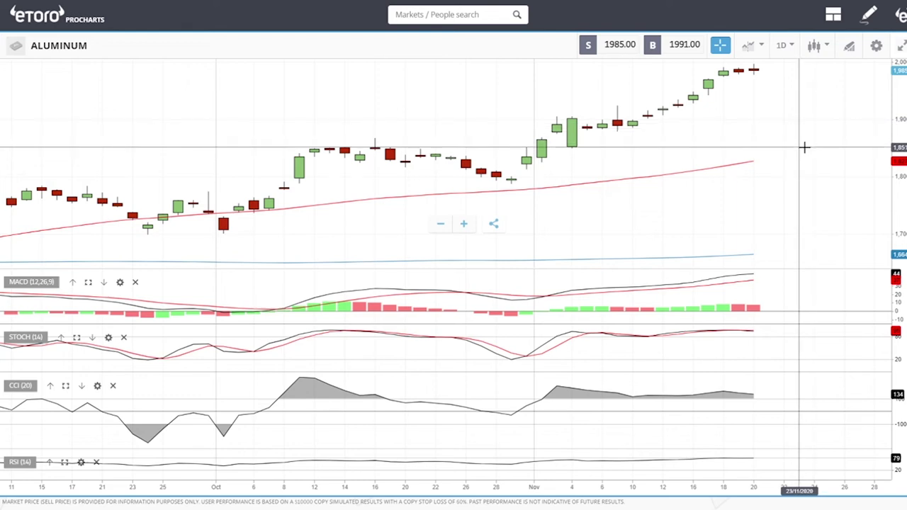
scroll(804, 147, "down", 3)
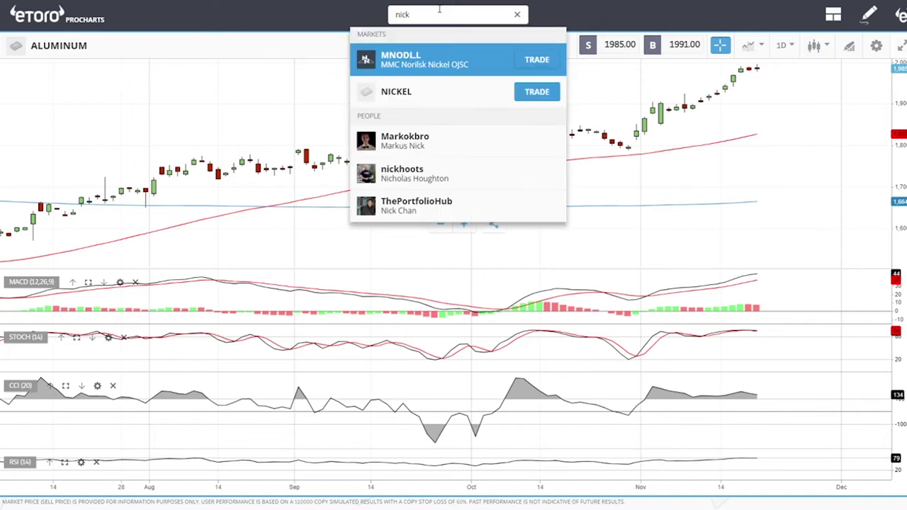
Step: Open the NICKEL chart from the market search for "nick" and compare its recent candles with earlier highs and the 50-period moving average
left_click(394, 90)
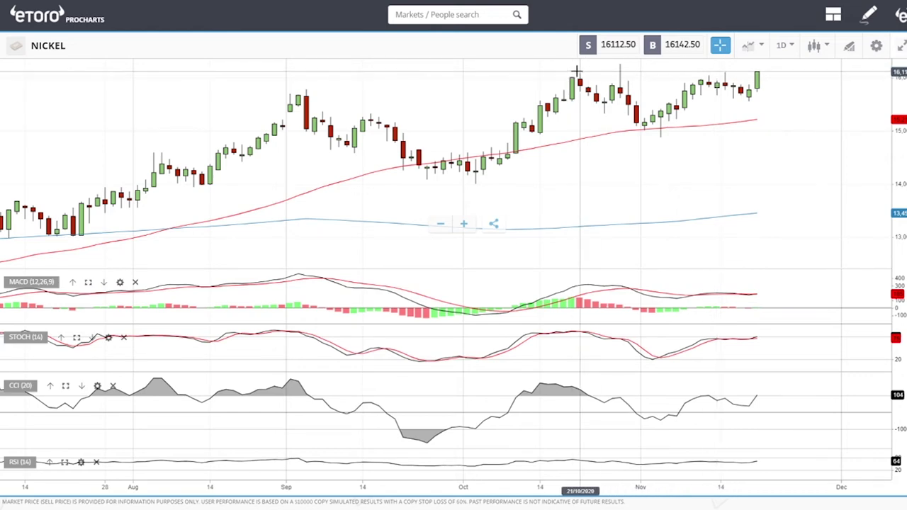
scroll(814, 180, "down", 1)
scroll(815, 180, "down", 4)
scroll(815, 180, "up", 3)
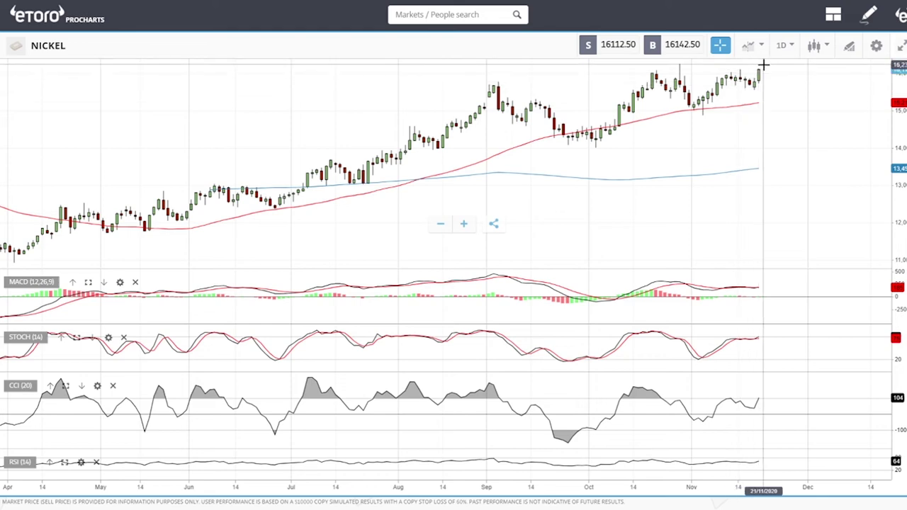
scroll(755, 139, "down", 5)
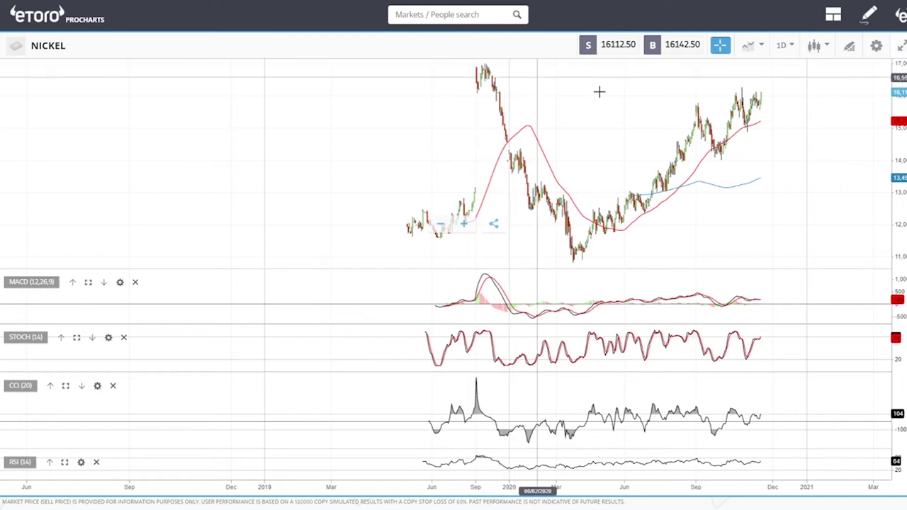
scroll(751, 127, "up", 5)
scroll(769, 133, "up", 5)
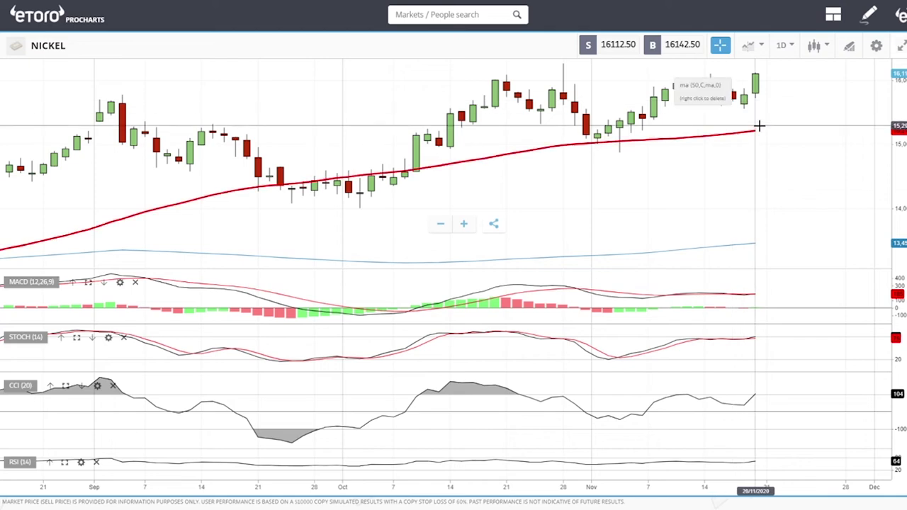
scroll(801, 126, "down", 3)
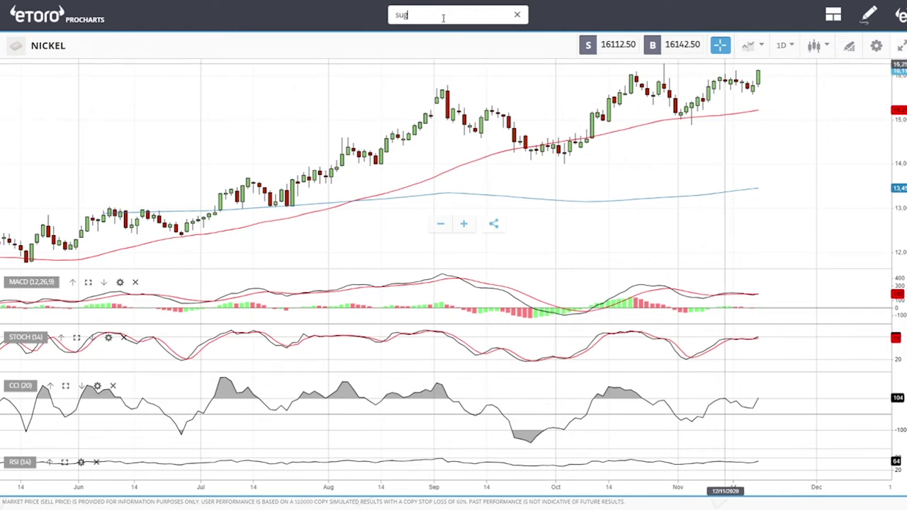
Step: Open the SUGAR chart from the market search for "sug" and examine its latest candles above the 50-period moving average
left_click(409, 60)
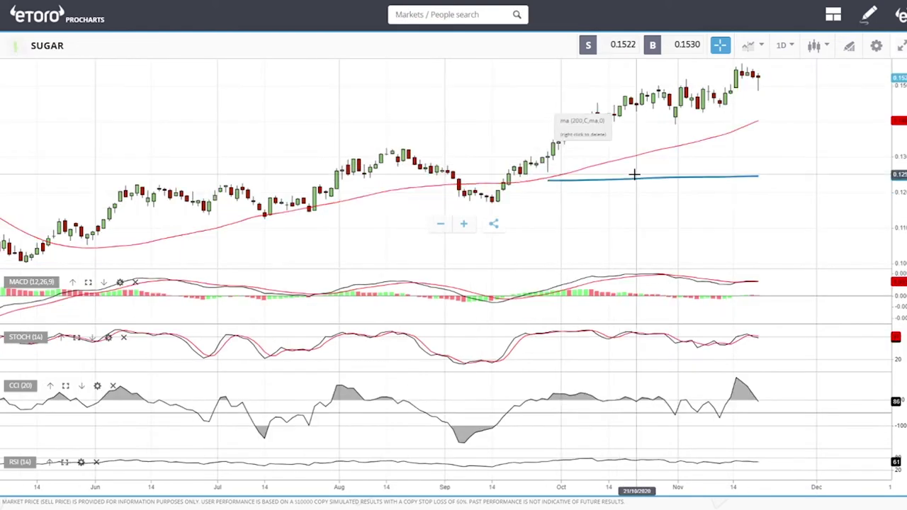
scroll(801, 131, "up", 4)
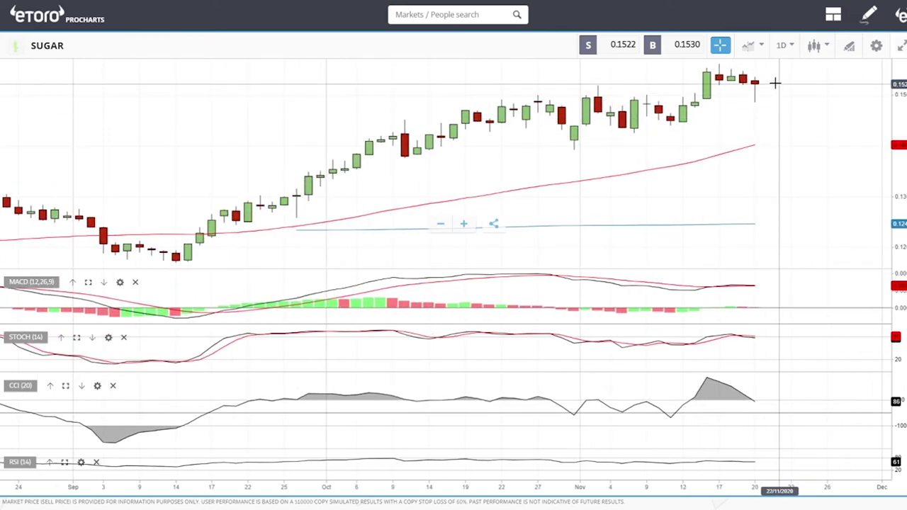
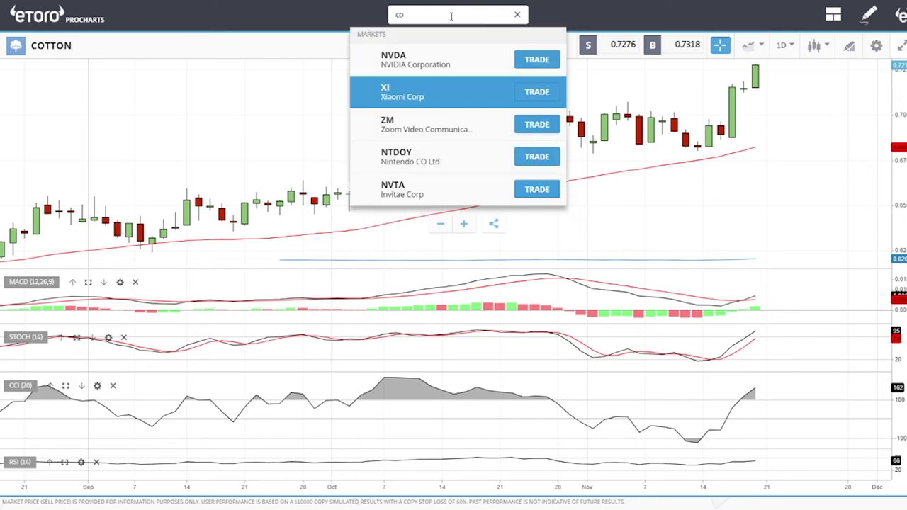
Step: Open the COCOA chart from the market search and compare its November candles with price history back to 2019
key("Down")
left_click(425, 161)
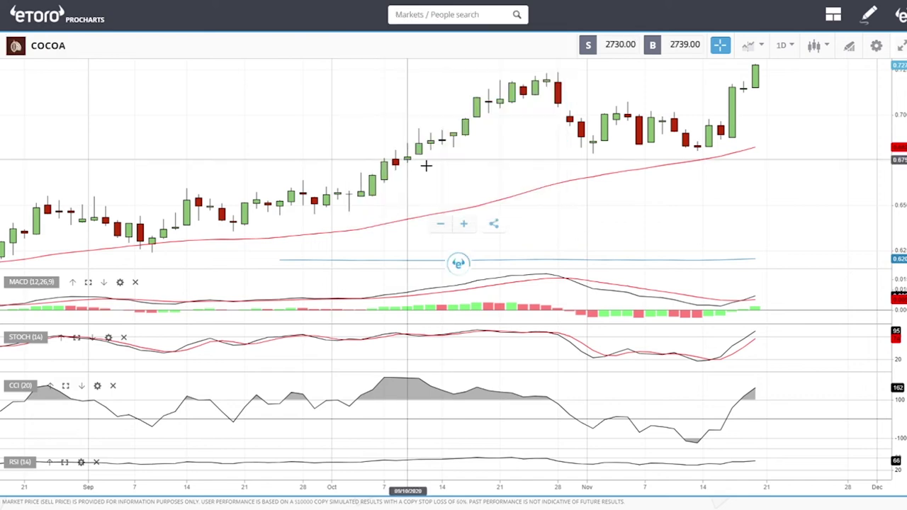
scroll(783, 168, "down", 3)
scroll(784, 168, "down", 5)
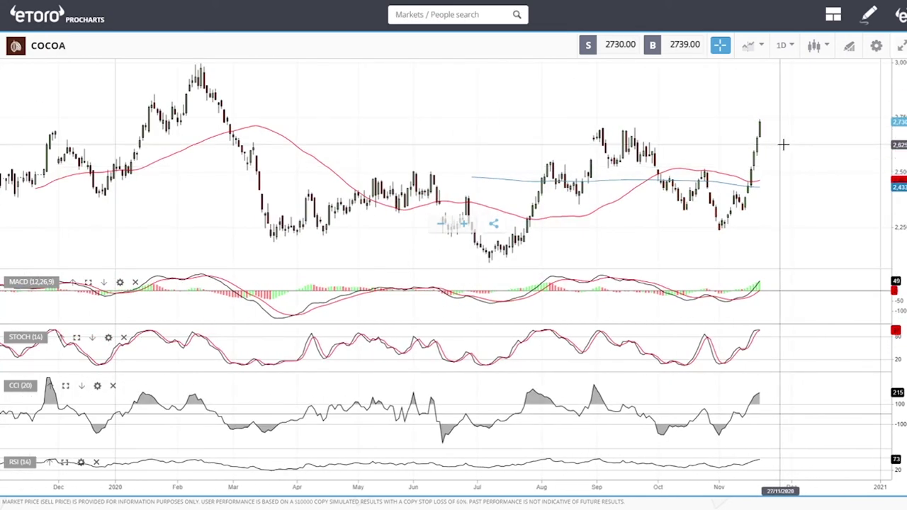
scroll(789, 134, "up", 4)
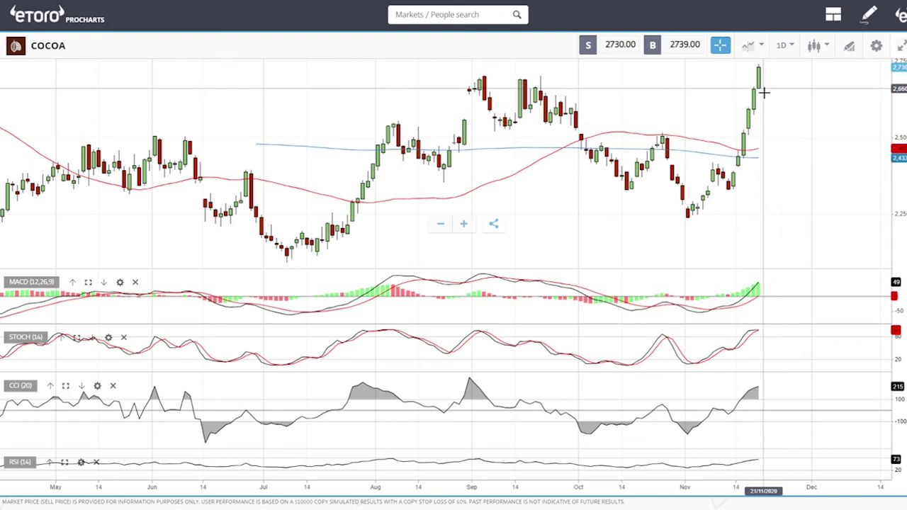
scroll(804, 127, "down", 5)
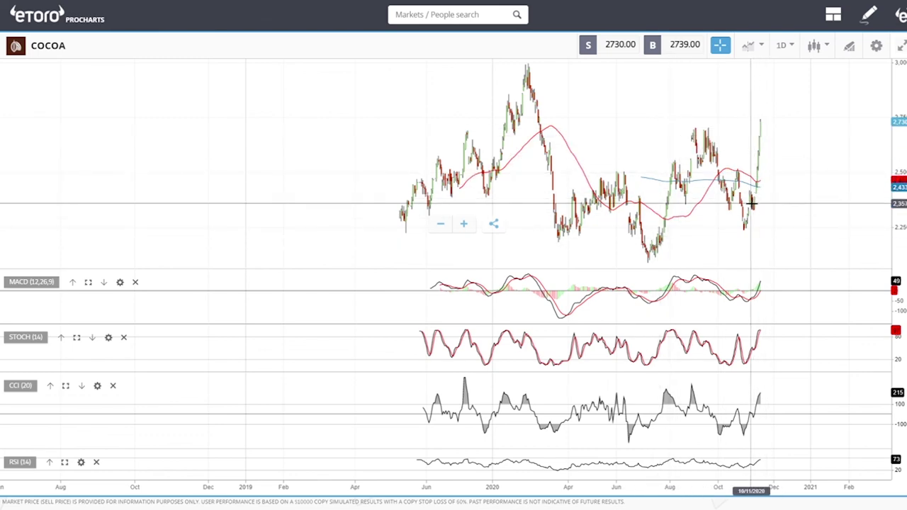
Step: Draw a Fibonacci retracement on the COCOA chart from the early-July 2020 low to the early-August high
scroll(819, 76, "down", 3)
scroll(819, 75, "up", 2)
scroll(820, 75, "up", 2)
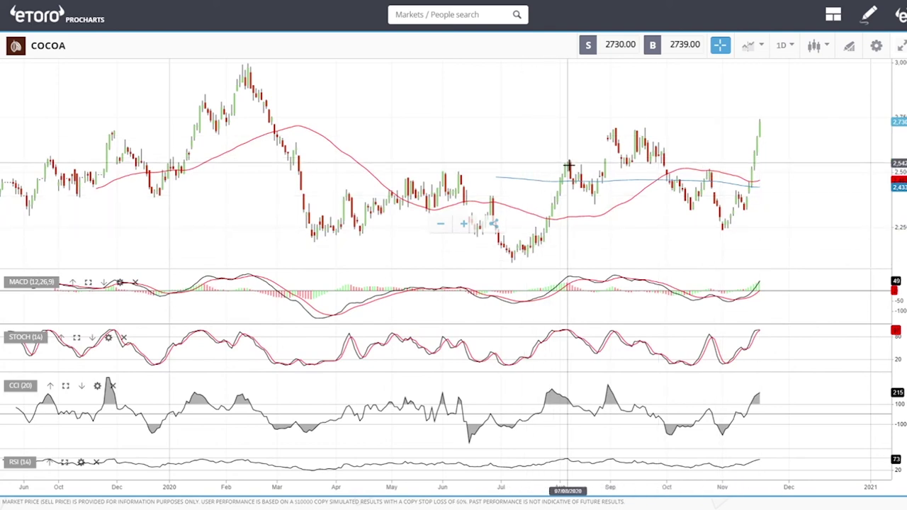
left_click(848, 46)
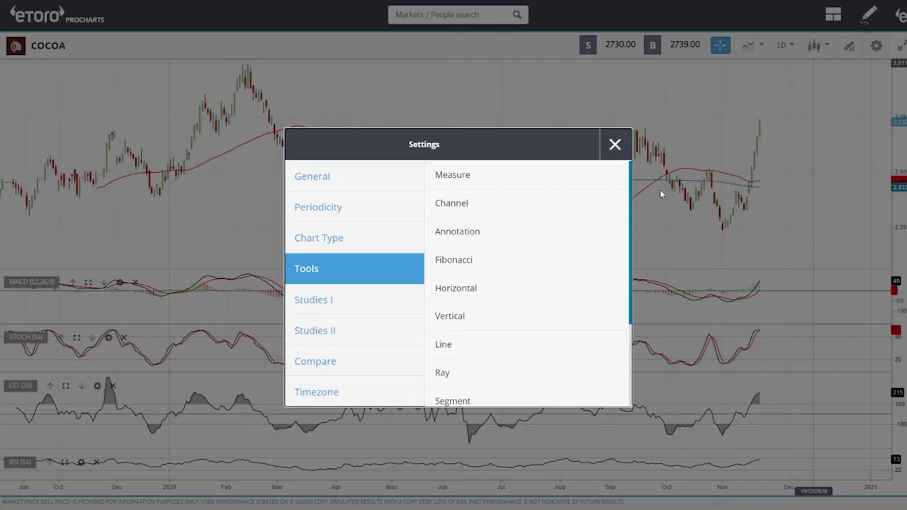
left_click(461, 261)
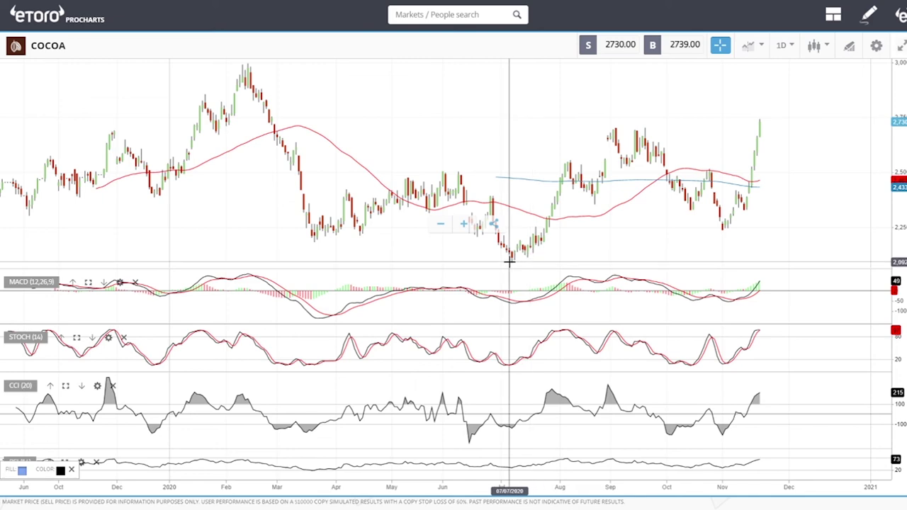
left_click(510, 261)
left_click(567, 163)
scroll(630, 216, "up", 2)
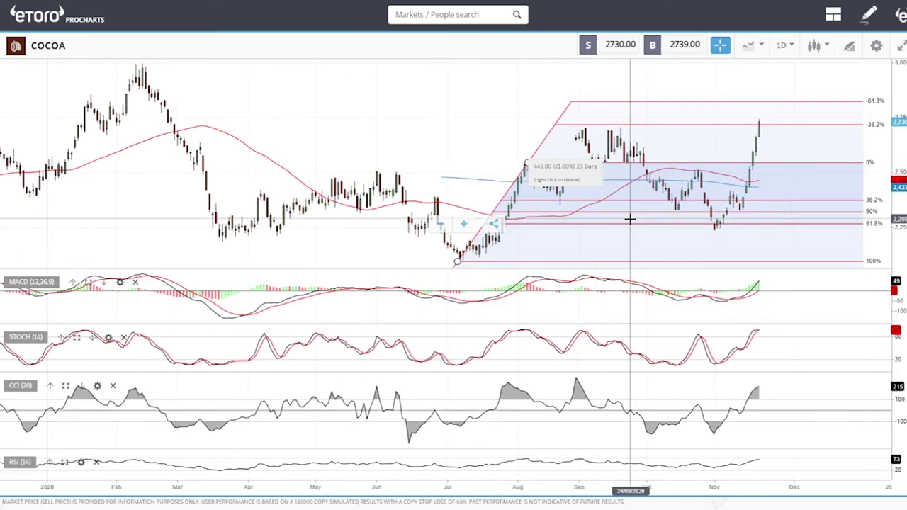
Step: Check the July–August Fibonacci levels against the autumn candles and delete that retracement
left_click(465, 224)
left_click(381, 176)
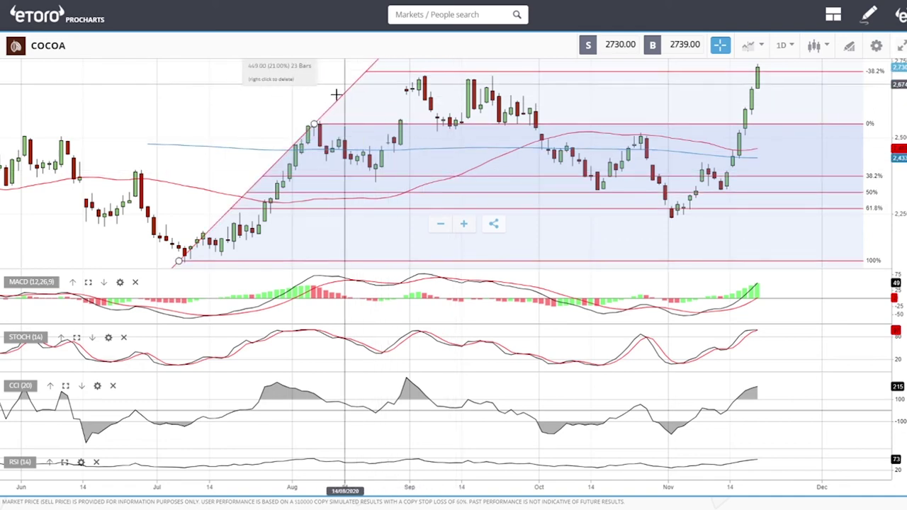
right_click(315, 123)
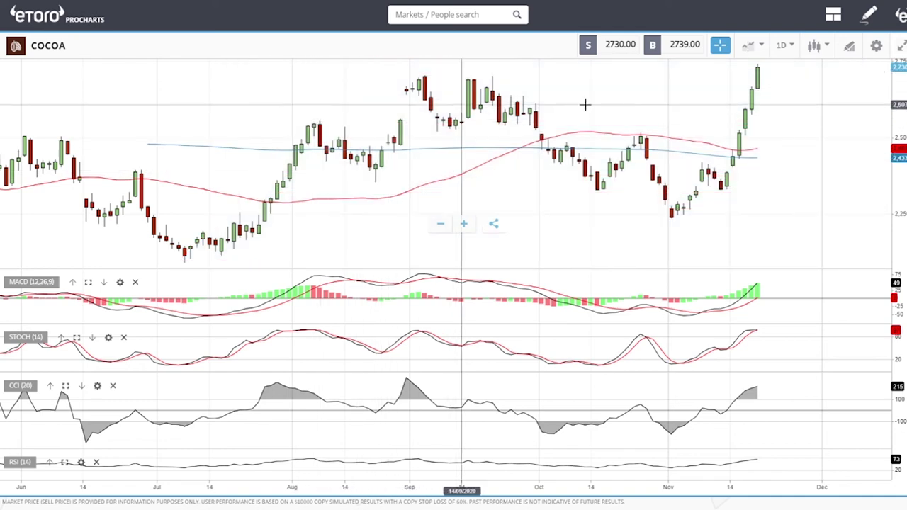
Step: Measure the November COCOA rally with a Fibonacci retracement from the early-November low to the 20 November high, and delete the retracement
left_click(843, 47)
left_click(471, 274)
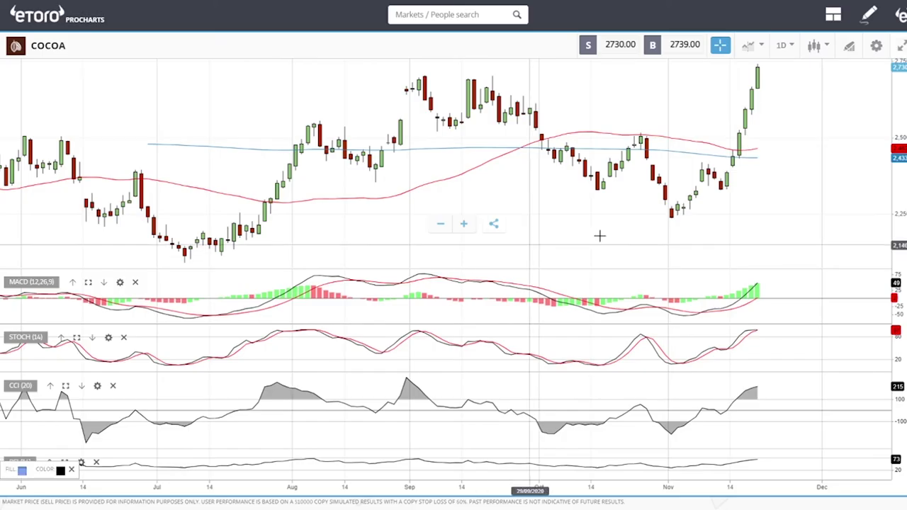
left_click(672, 215)
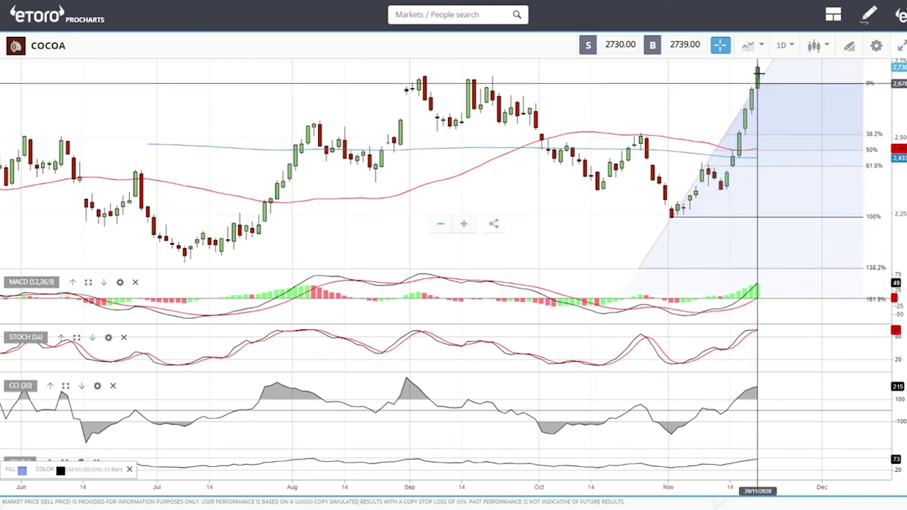
left_click(759, 66)
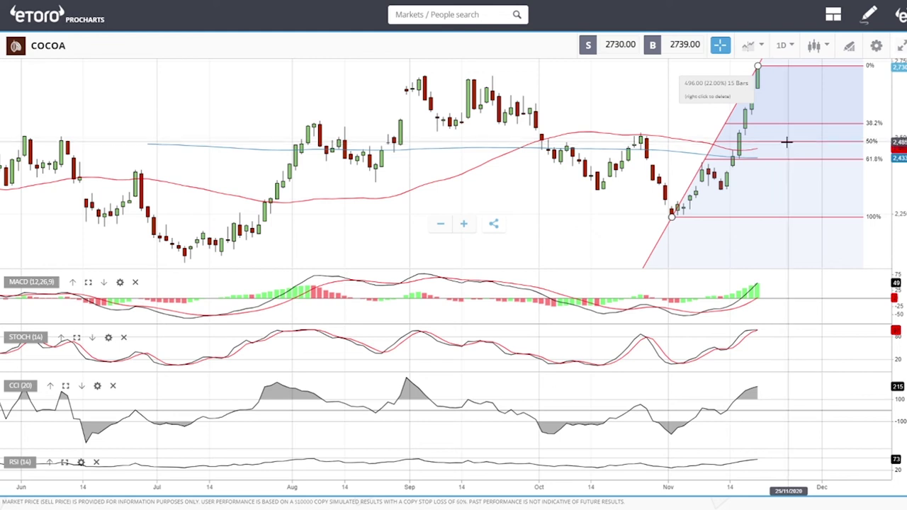
right_click(758, 67)
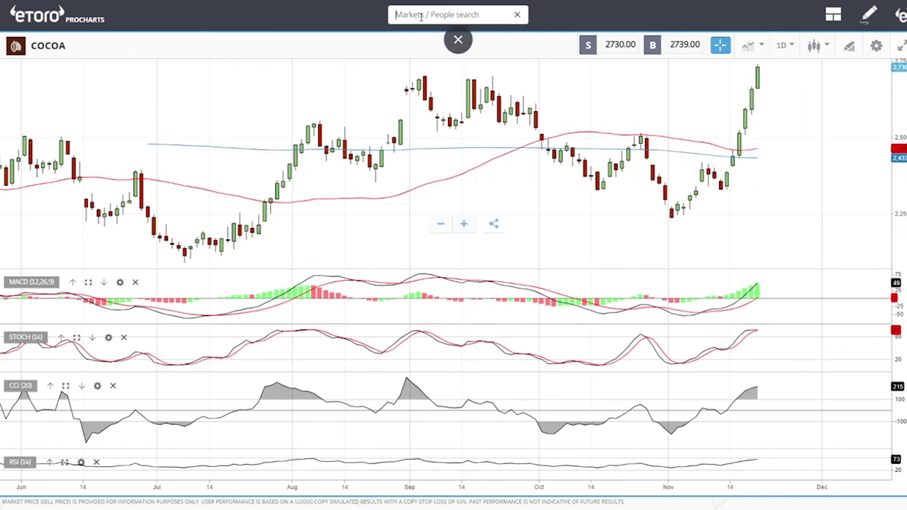
Step: Open the WHEAT chart from the market search for "whe" and examine its candles since July against the 50- and 200-period moving averages
type("at")
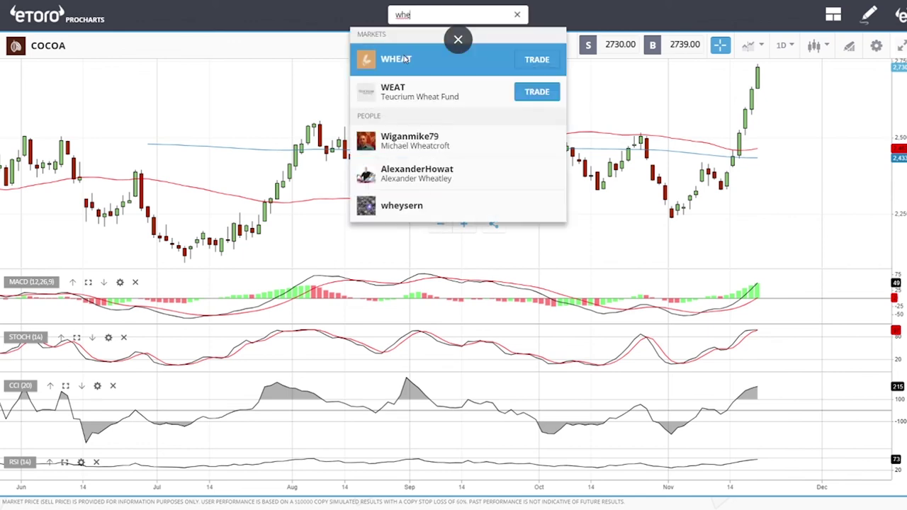
key("Return")
scroll(728, 195, "up", 5)
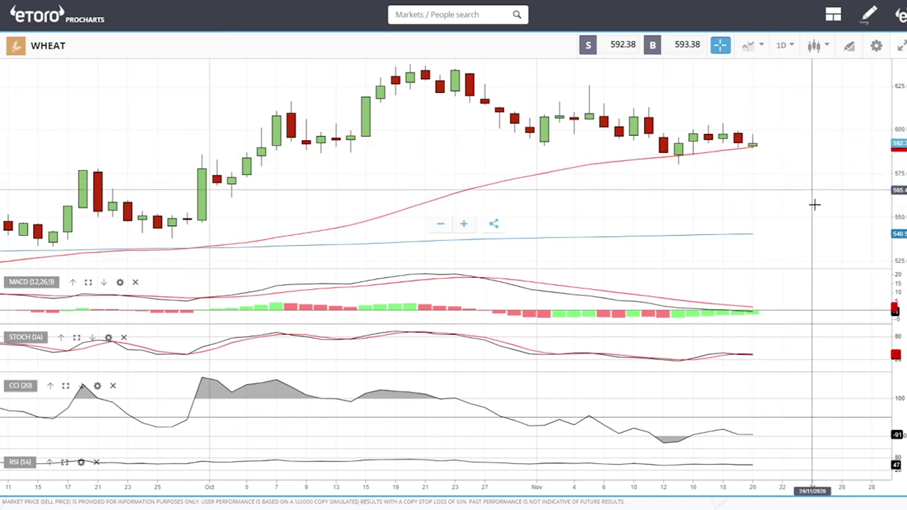
scroll(814, 205, "down", 4)
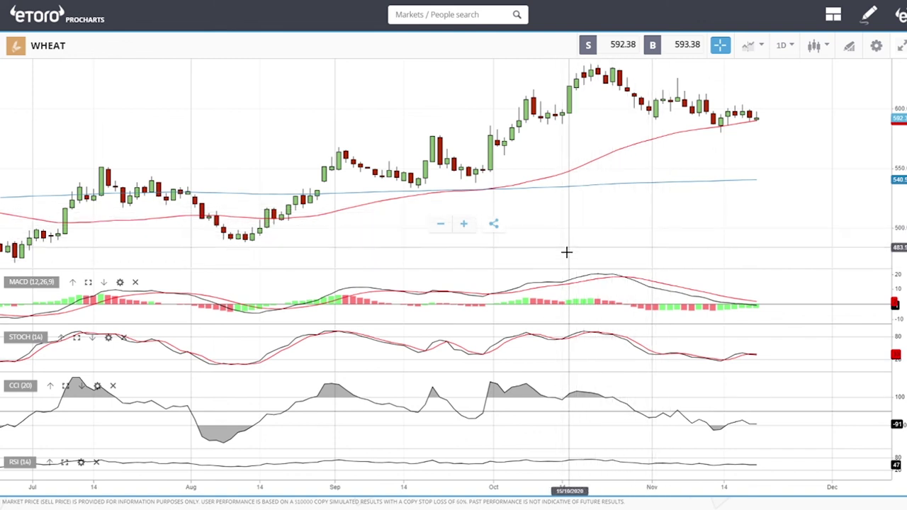
mouse_move(464, 4)
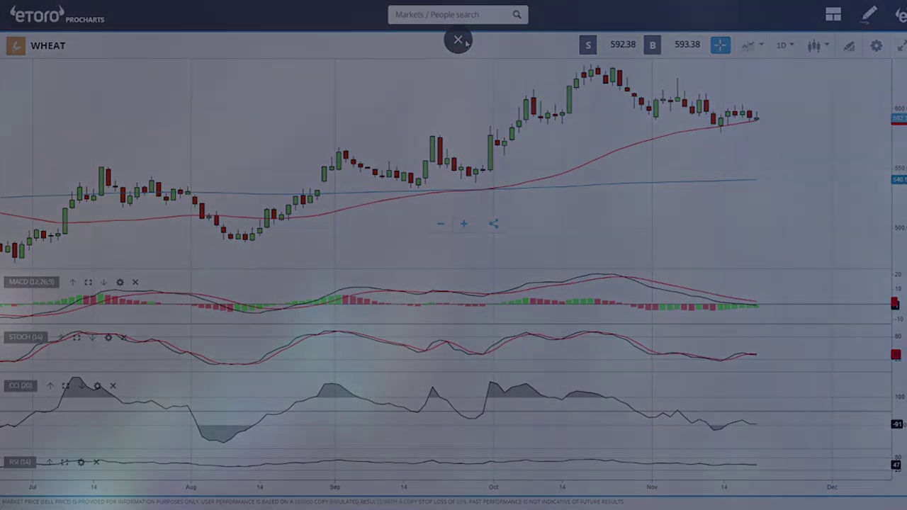